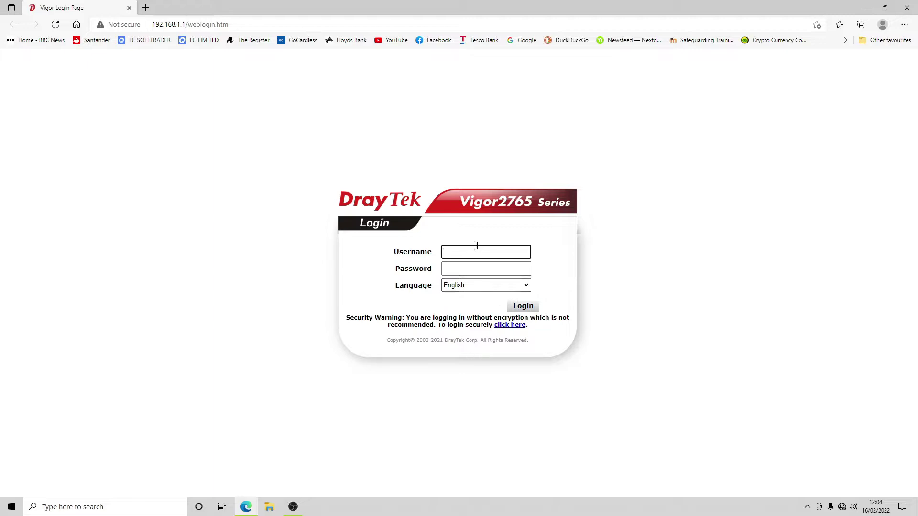
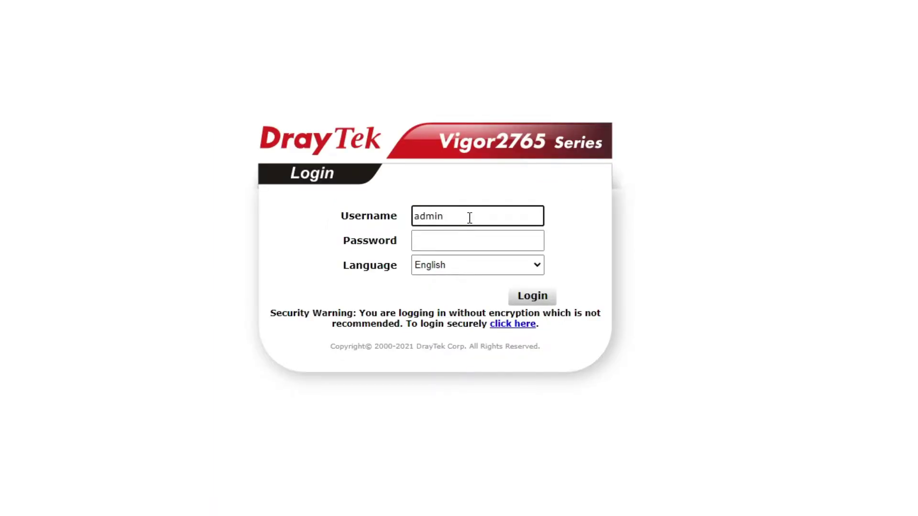
# Sign in to the router with the admin username and password
pyautogui.press('Tab')
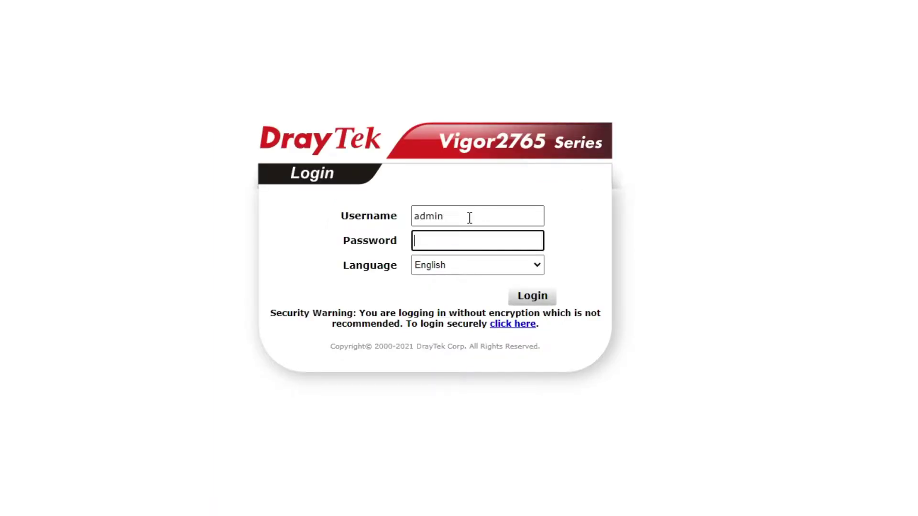
pyautogui.click(523, 301)
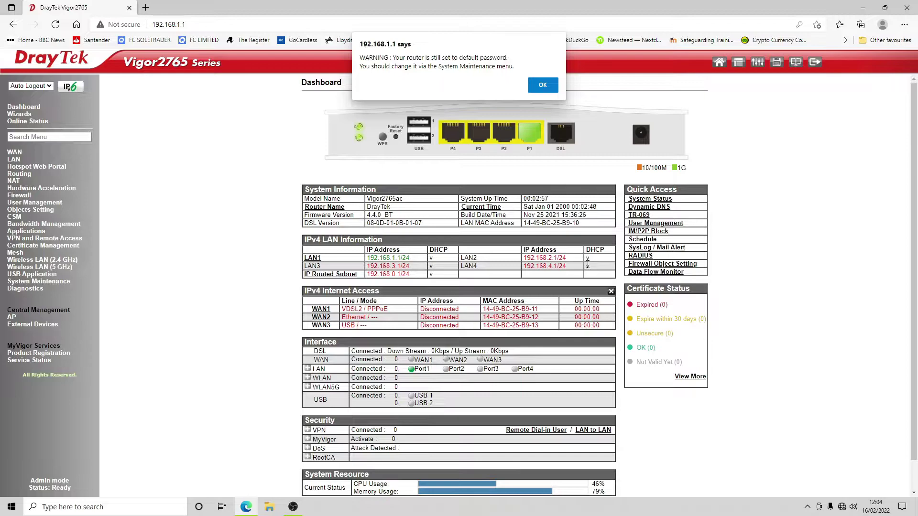
# Dismiss the default-password warning and point out the Dashboard's IPv4 Internet Access section
pyautogui.click(543, 92)
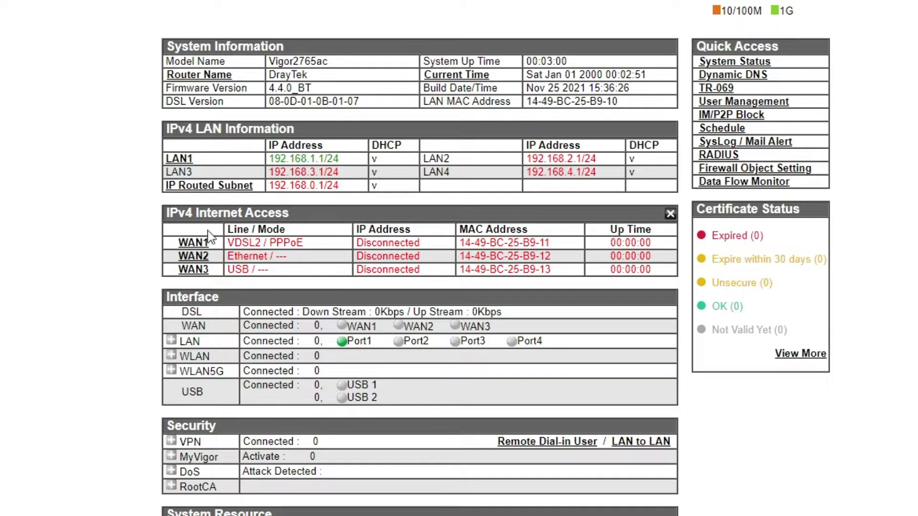
pyautogui.moveTo(169, 213); pyautogui.dragTo(289, 210)
pyautogui.click(138, 266)
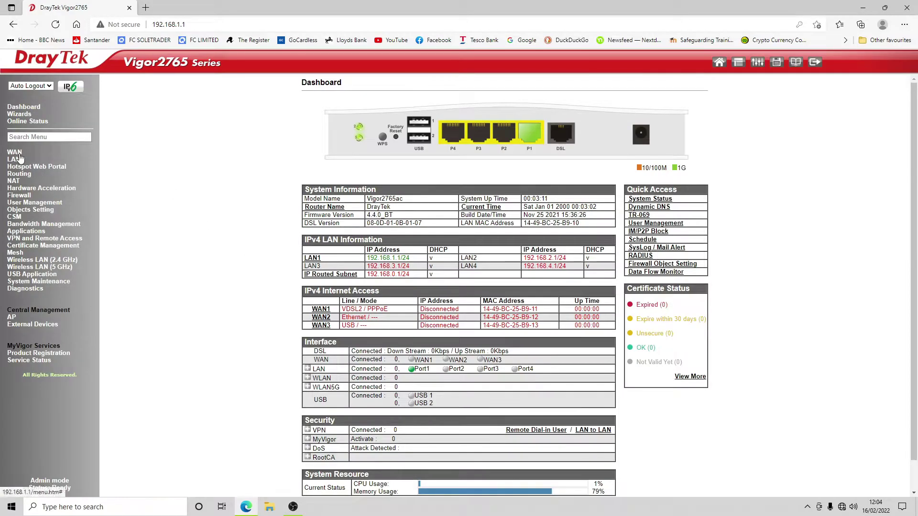
# Apply WAN General Setup with only WAN2 on LAN Port 4 enabled, acknowledging the Always On alert
pyautogui.click(19, 153)
pyautogui.click(25, 160)
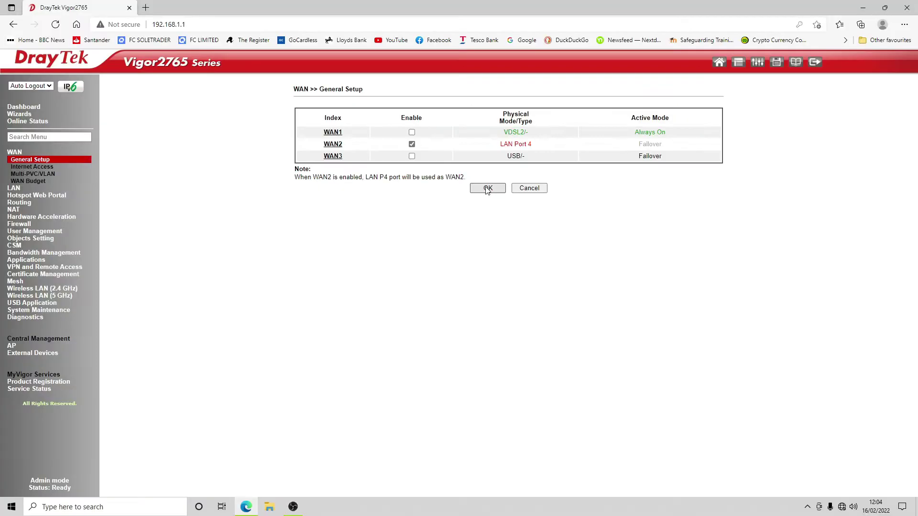
pyautogui.click(451, 218)
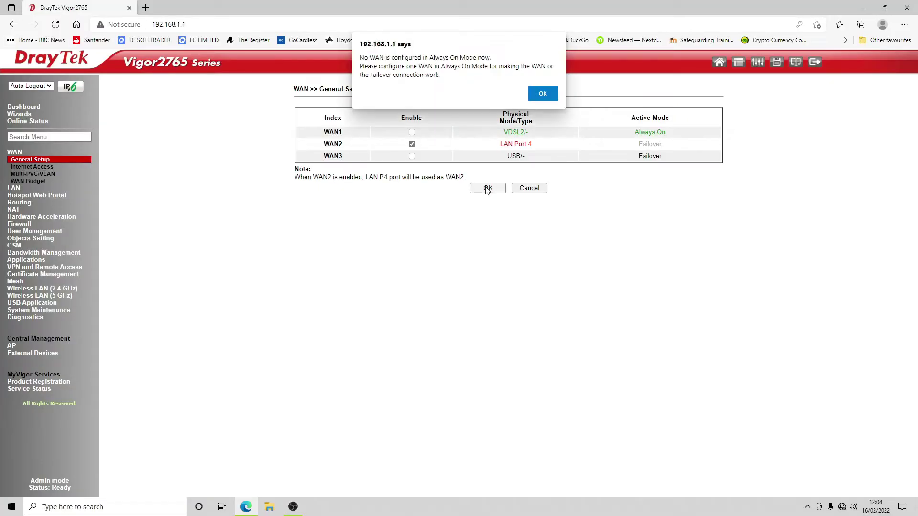
pyautogui.click(541, 92)
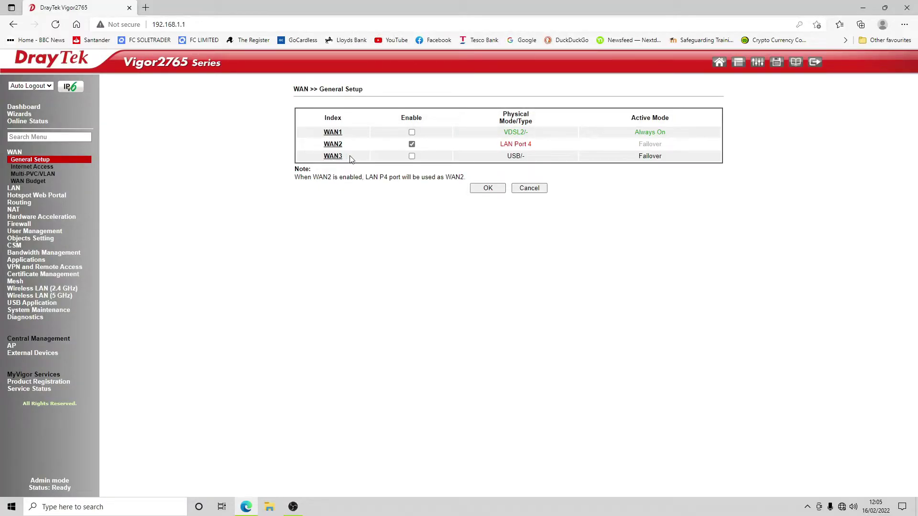
# Set WAN1's Enable to No, save it, and confirm the router reboot
pyautogui.click(332, 133)
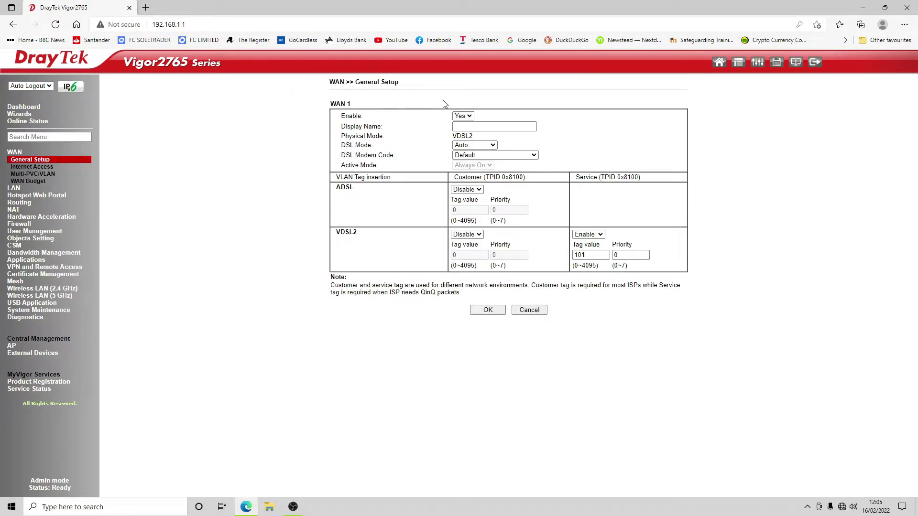
pyautogui.click(470, 117)
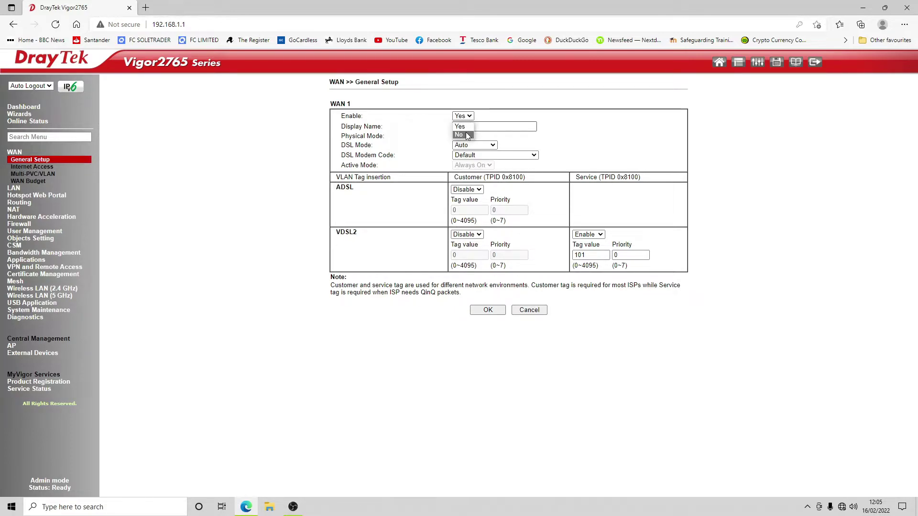
pyautogui.click(460, 135)
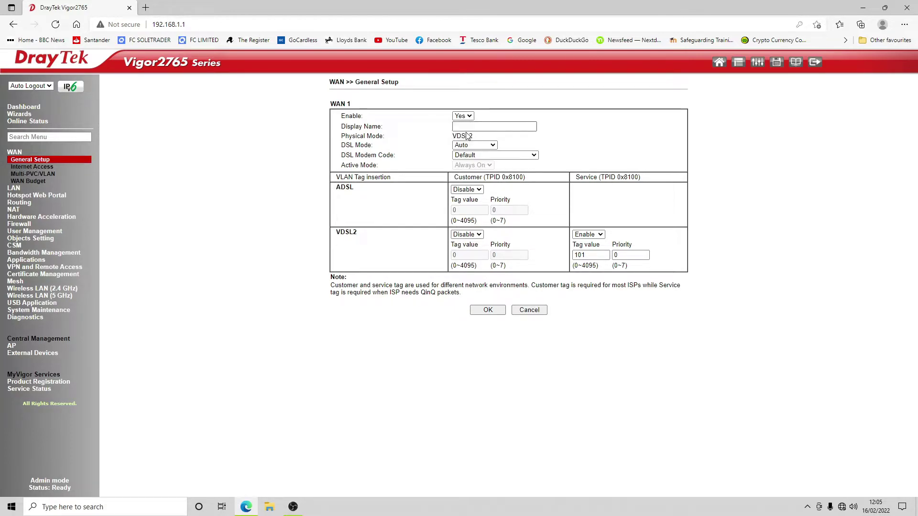
pyautogui.click(488, 311)
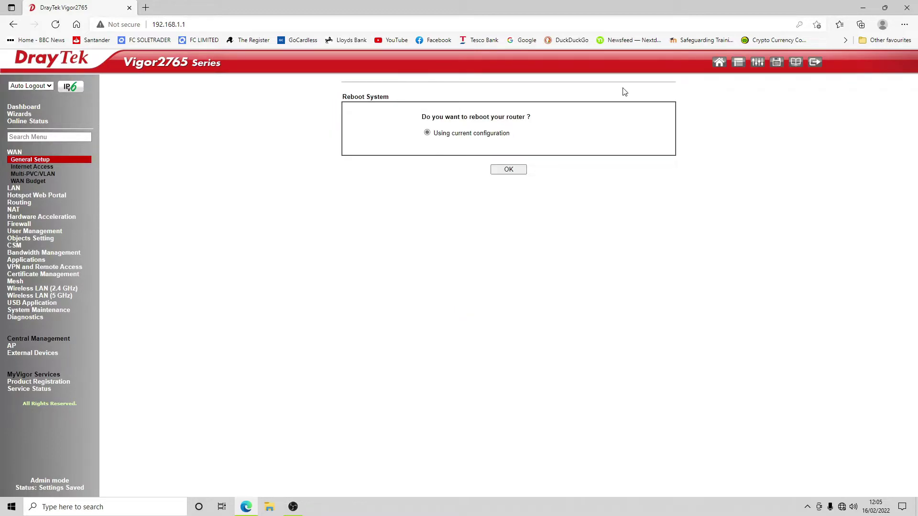
pyautogui.click(507, 173)
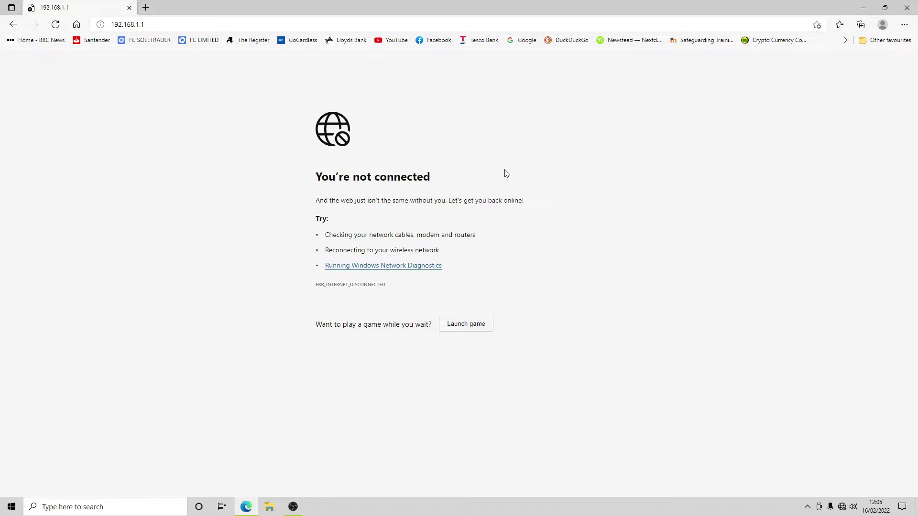
# Reload 192.168.1.1 and log back in with the admin username and password
pyautogui.click(219, 26)
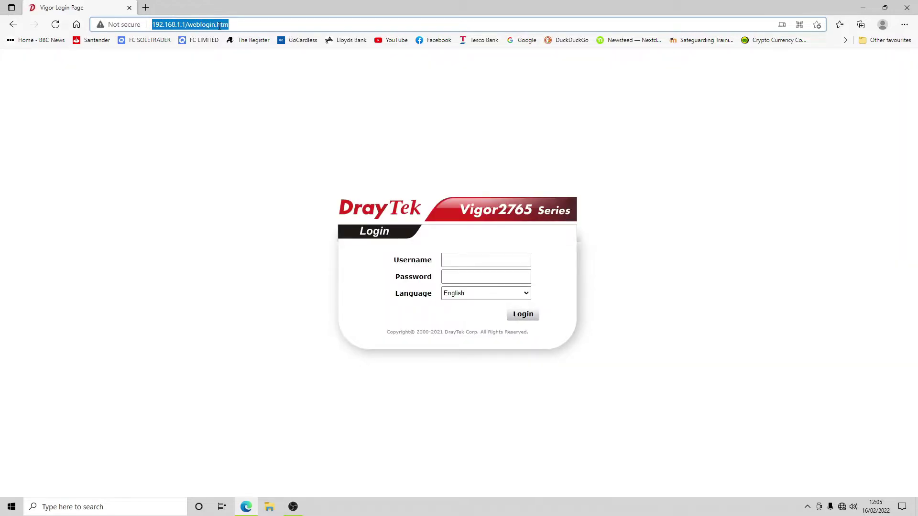
pyautogui.click(456, 256)
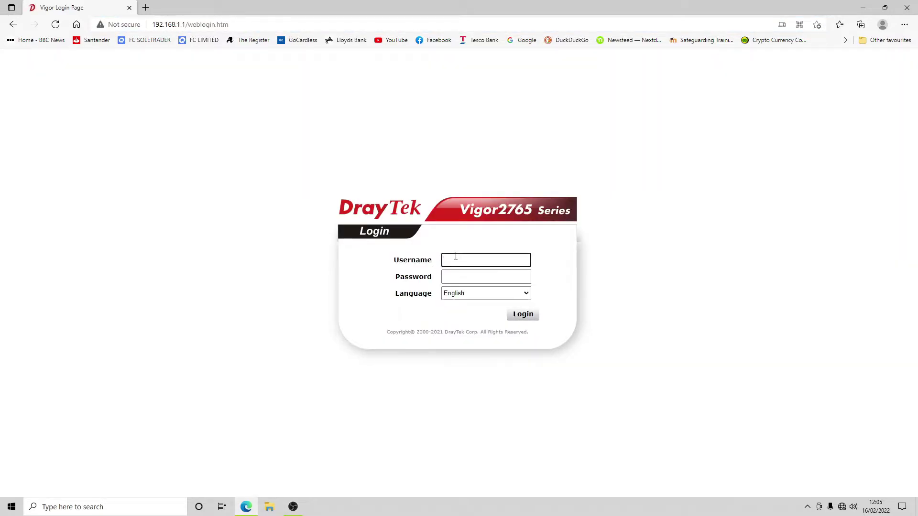
pyautogui.press('Tab')
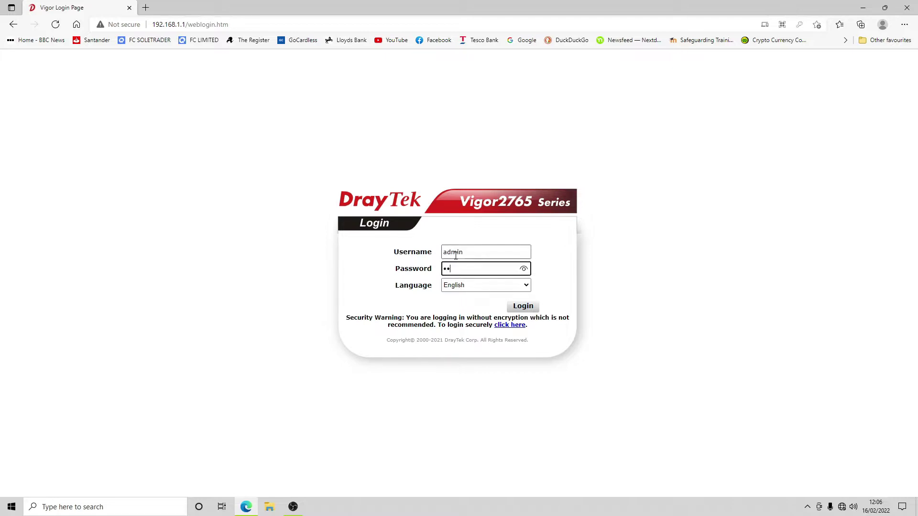
pyautogui.press('Return')
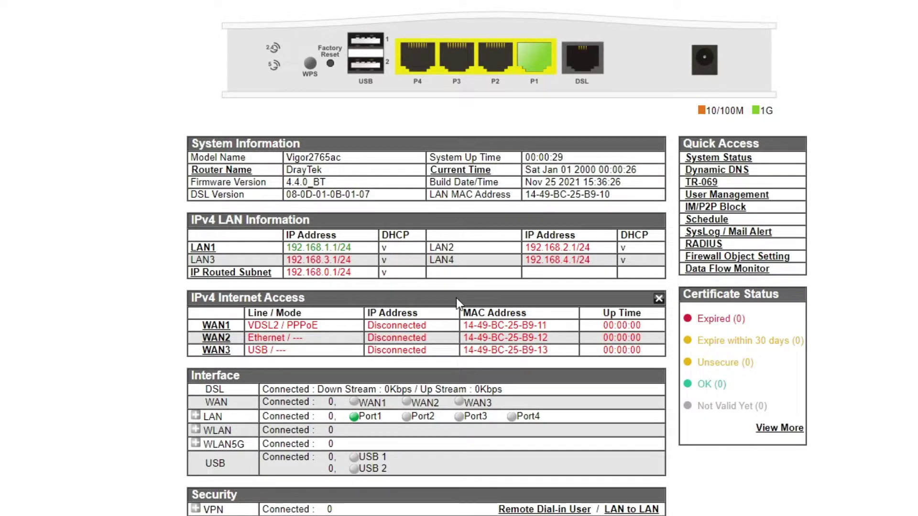
# Set WAN1's PPPoE / PPPoA access to Disable and save its Internet Access settings
pyautogui.click(216, 326)
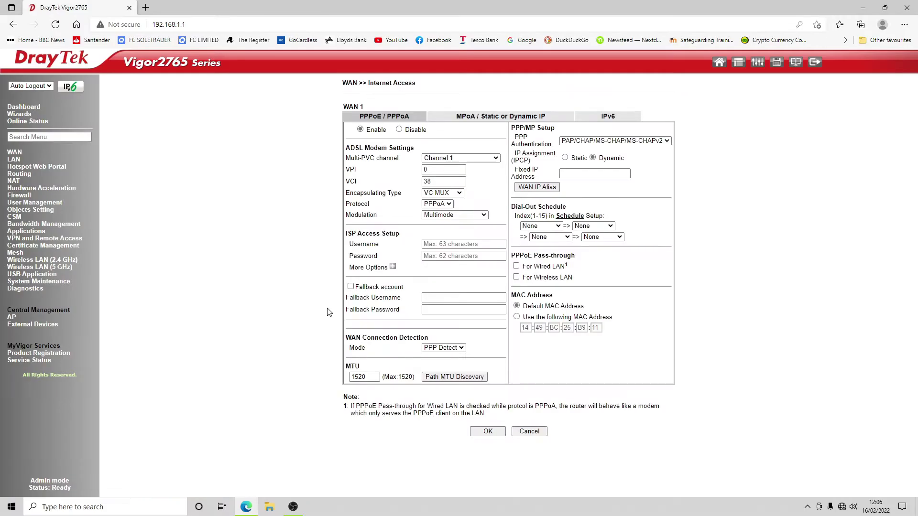
pyautogui.click(399, 130)
pyautogui.click(477, 119)
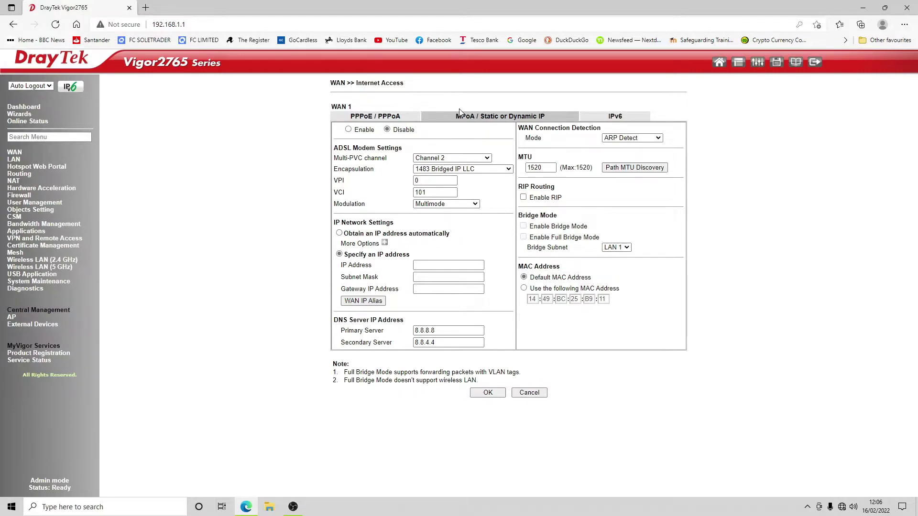
pyautogui.click(595, 117)
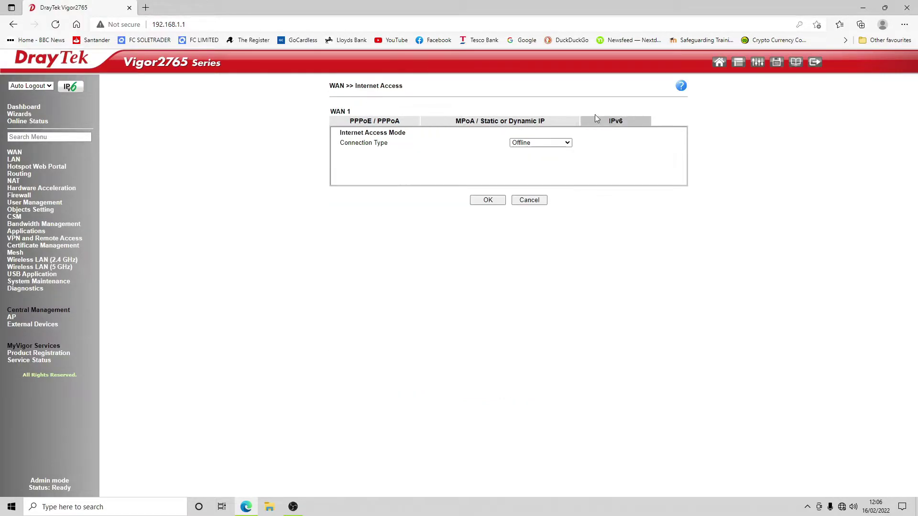
pyautogui.click(510, 122)
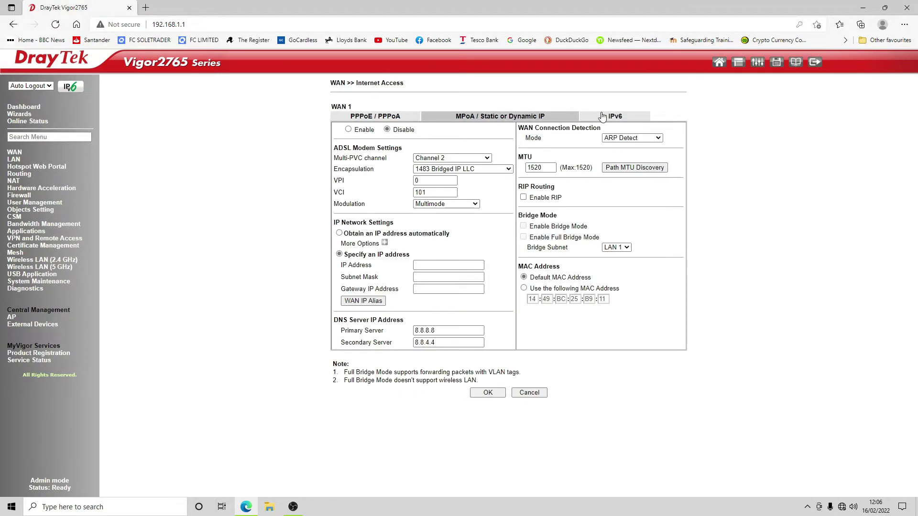
pyautogui.click(399, 120)
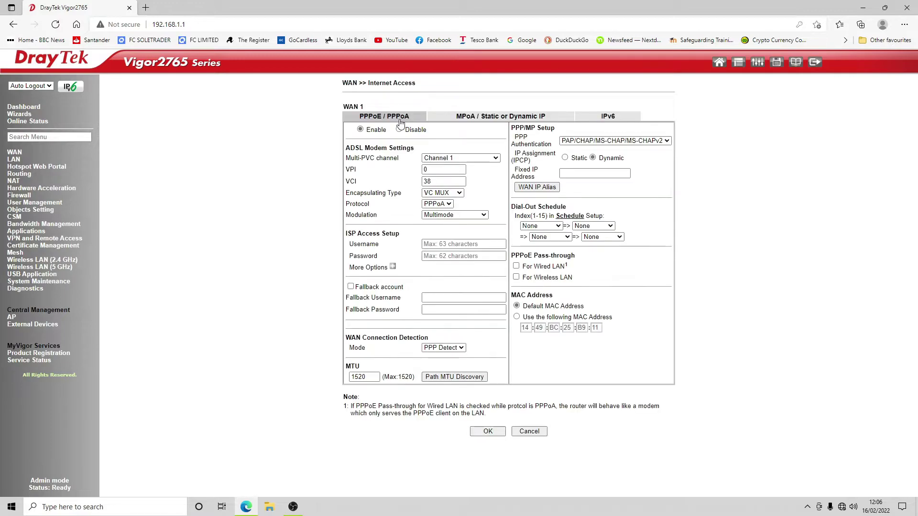
pyautogui.click(399, 129)
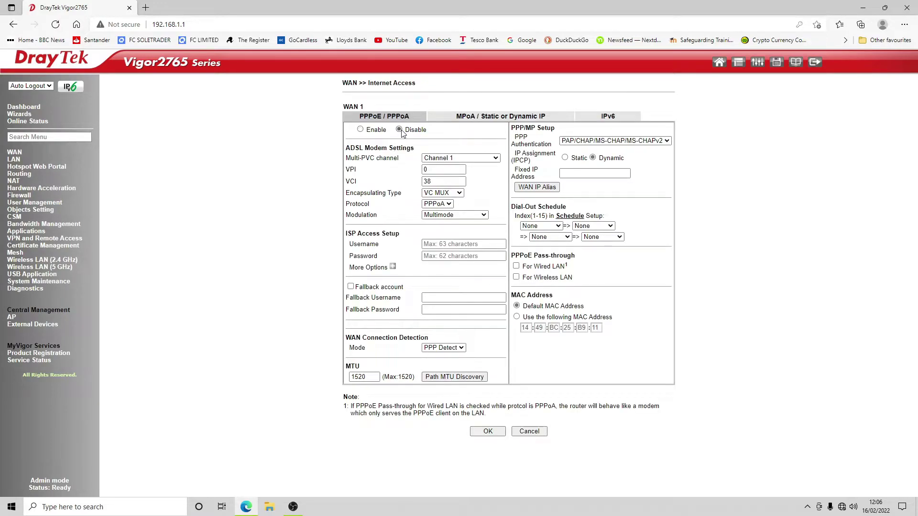
pyautogui.click(487, 432)
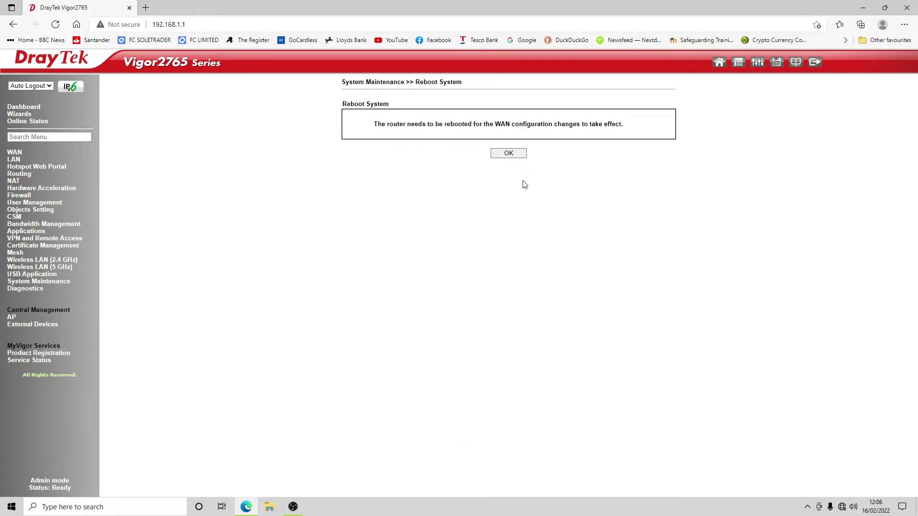
# Confirm the reboot, log back in as admin, and dismiss the default-password warning
pyautogui.click(508, 153)
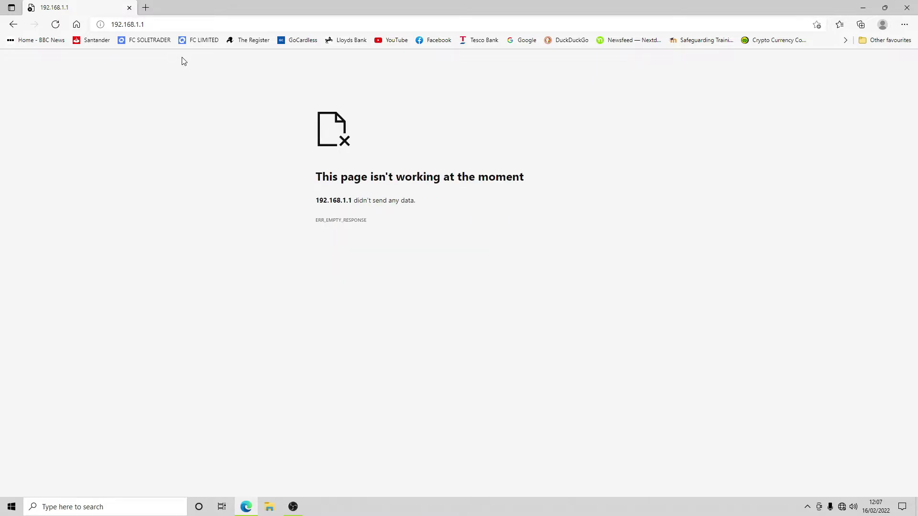
pyautogui.press('F5')
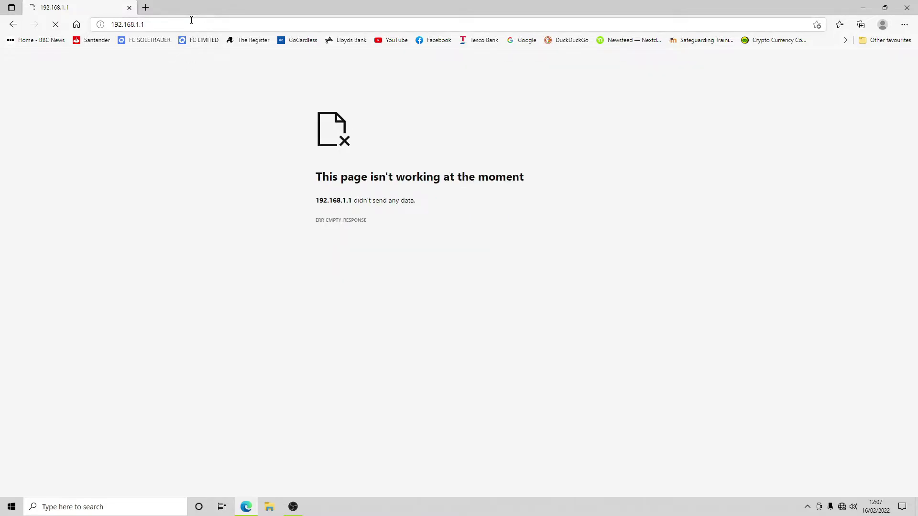
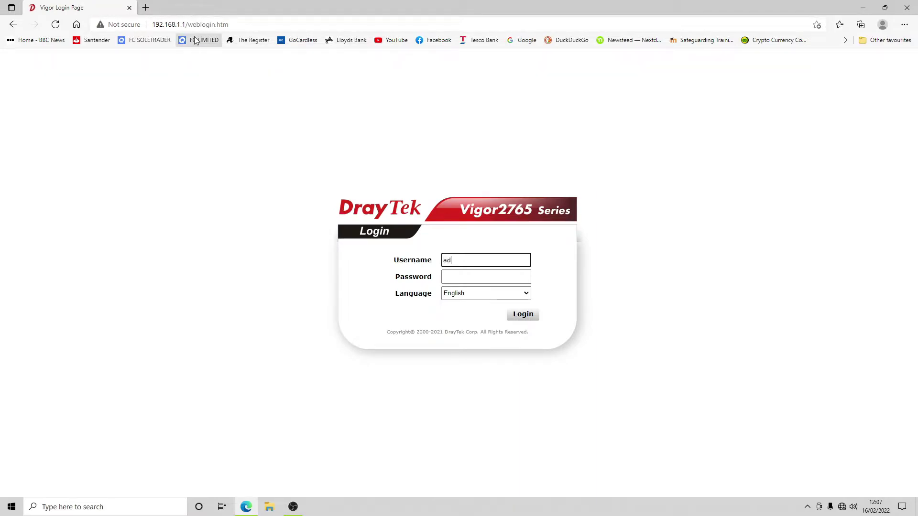
pyautogui.press('Tab')
pyautogui.press('Return')
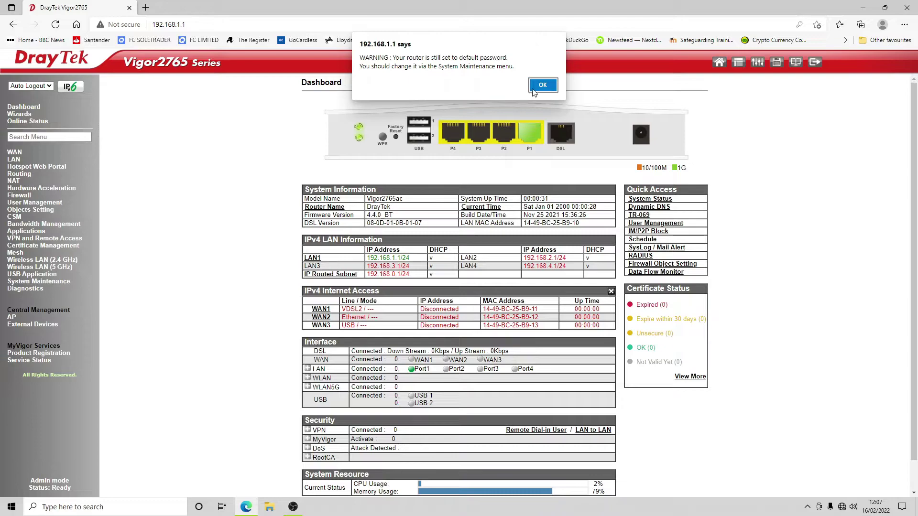
pyautogui.click(542, 85)
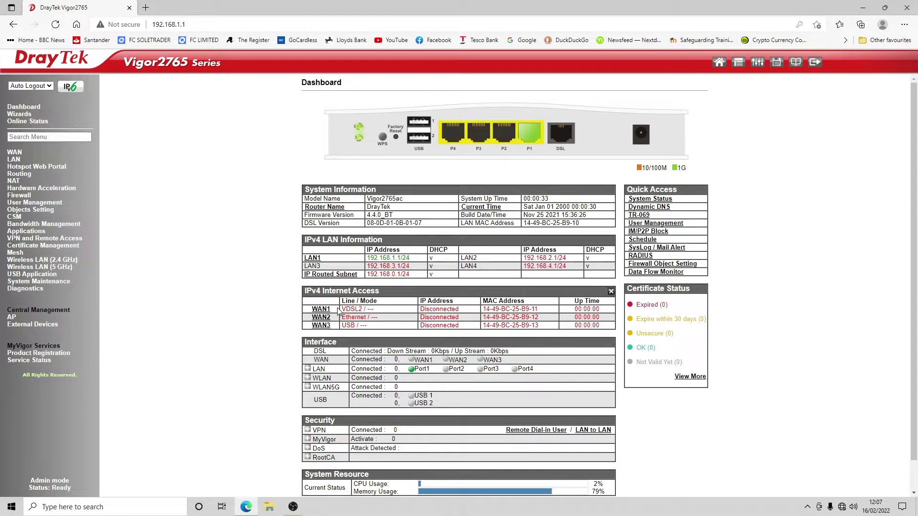
# In WAN General Setup, tick WAN2's Enable box, leave WAN3 unticked, and apply
pyautogui.click(17, 153)
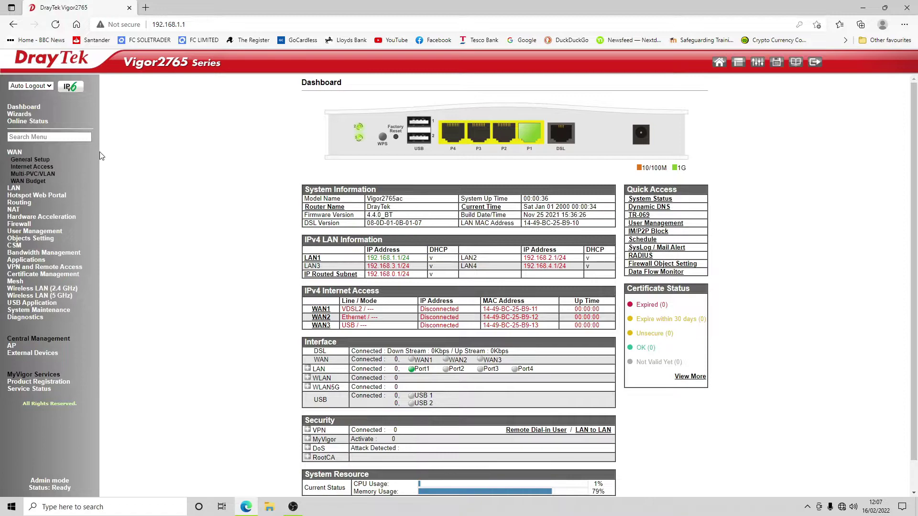
pyautogui.click(29, 159)
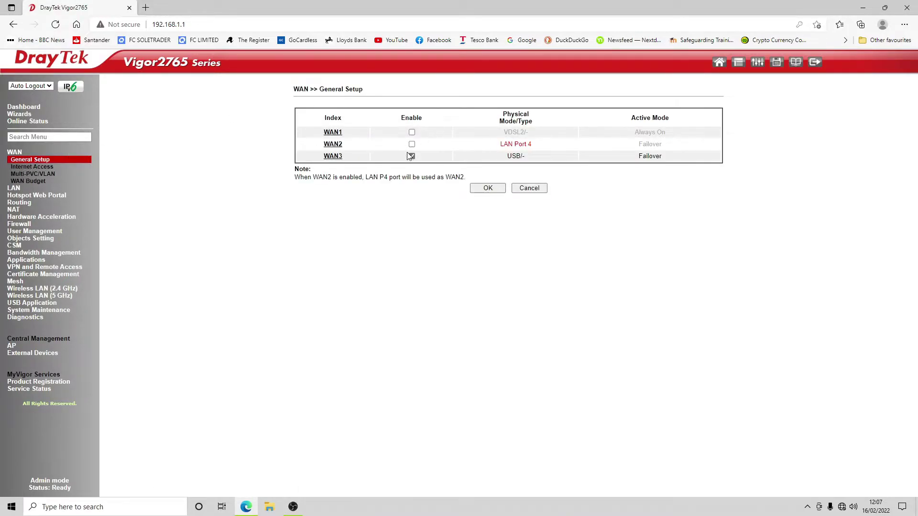
pyautogui.click(412, 156)
pyautogui.click(411, 145)
pyautogui.click(412, 156)
pyautogui.click(492, 188)
pyautogui.click(544, 95)
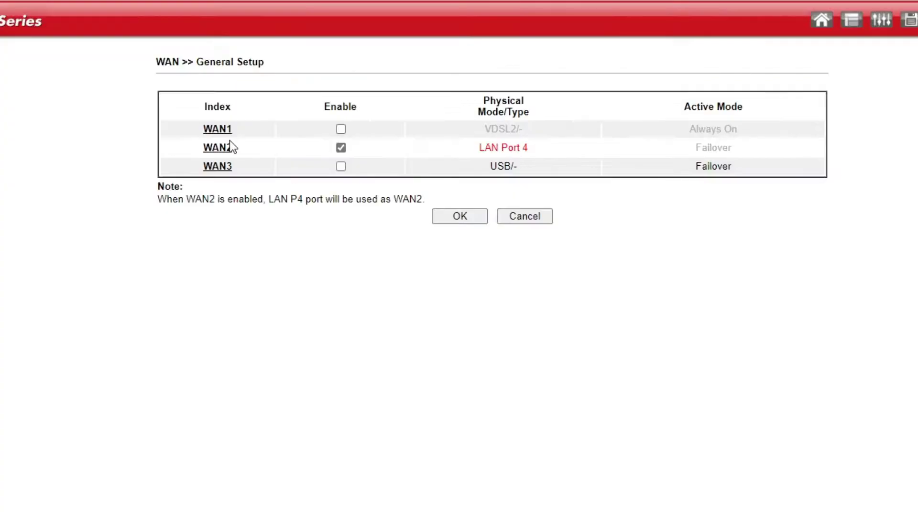
# Enable WAN2 with display name 'Leased Line' and Always On active mode, then save
pyautogui.click(333, 144)
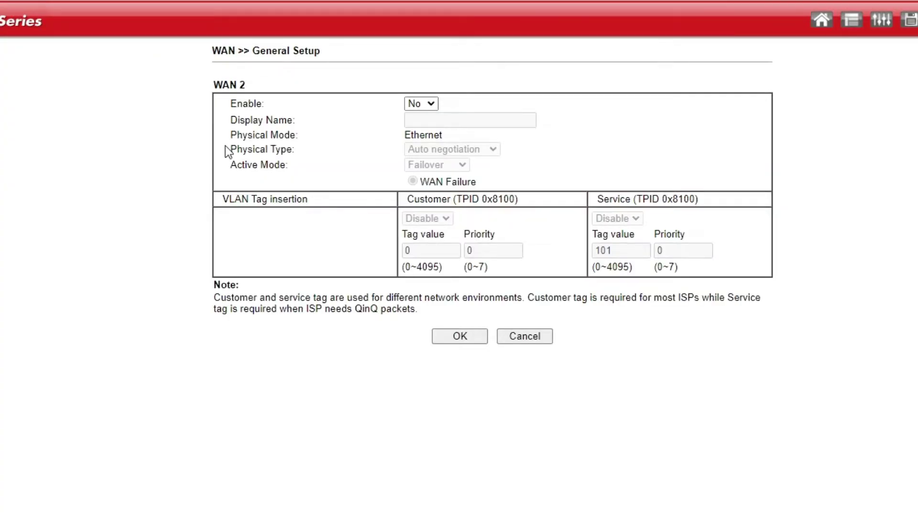
pyautogui.click(428, 104)
pyautogui.click(423, 120)
pyautogui.click(424, 122)
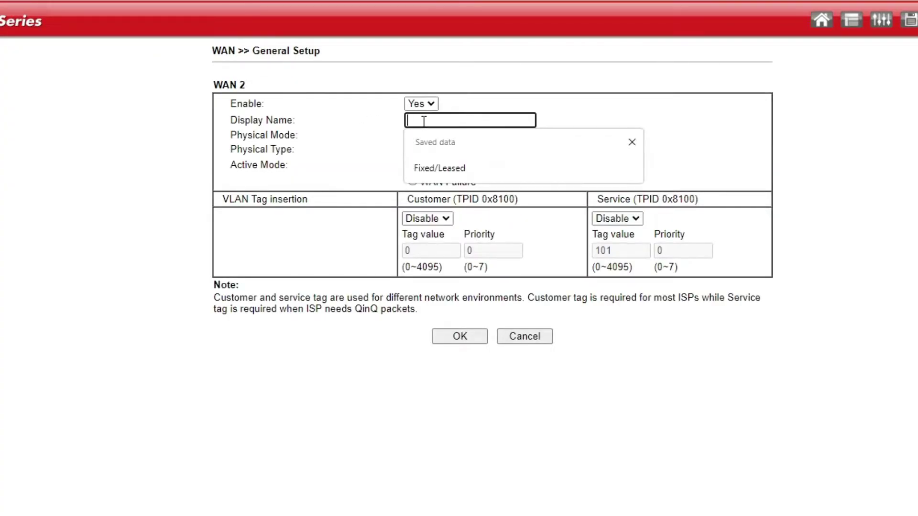
pyautogui.write('Le')
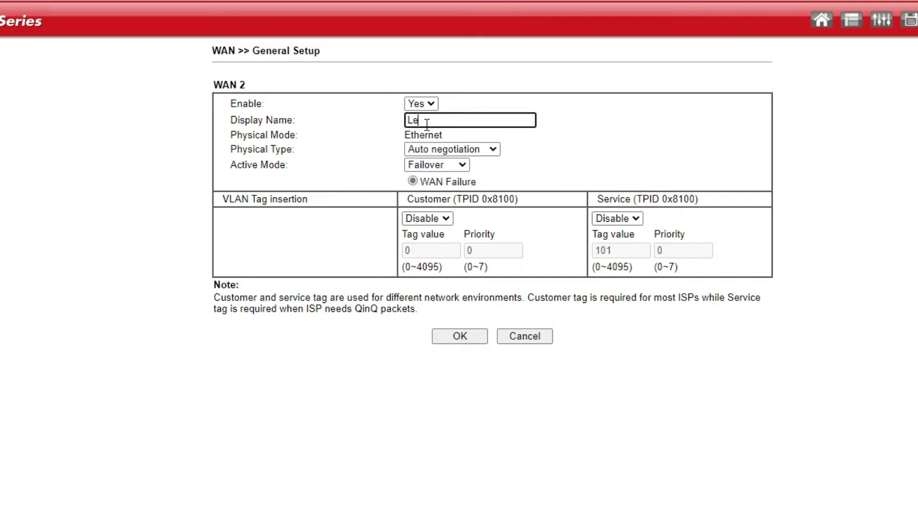
pyautogui.write('ased Line')
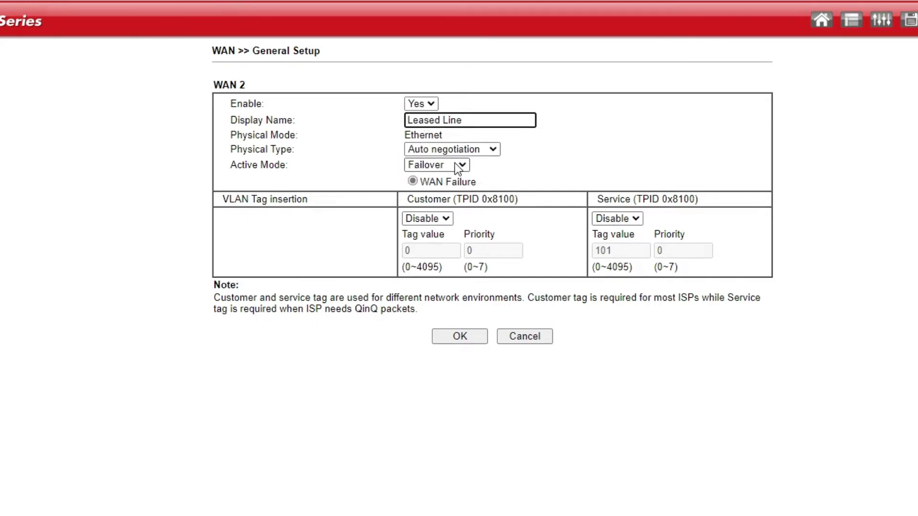
pyautogui.click(437, 163)
pyautogui.click(449, 179)
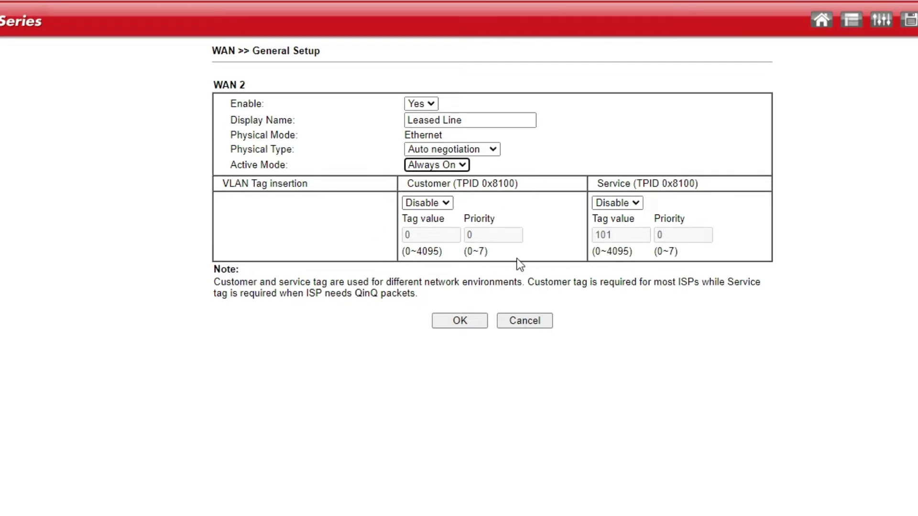
pyautogui.click(472, 321)
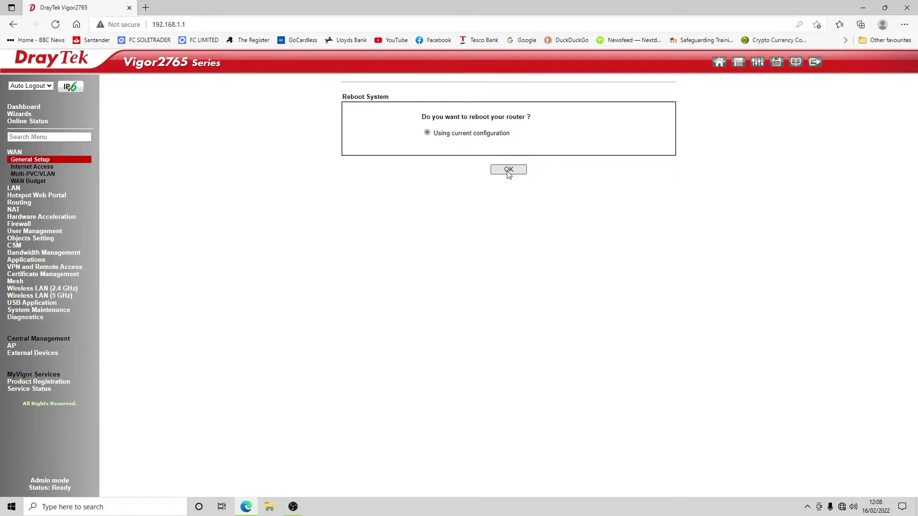
# Reboot using the current configuration and decline Edge's search-data popup
pyautogui.click(509, 170)
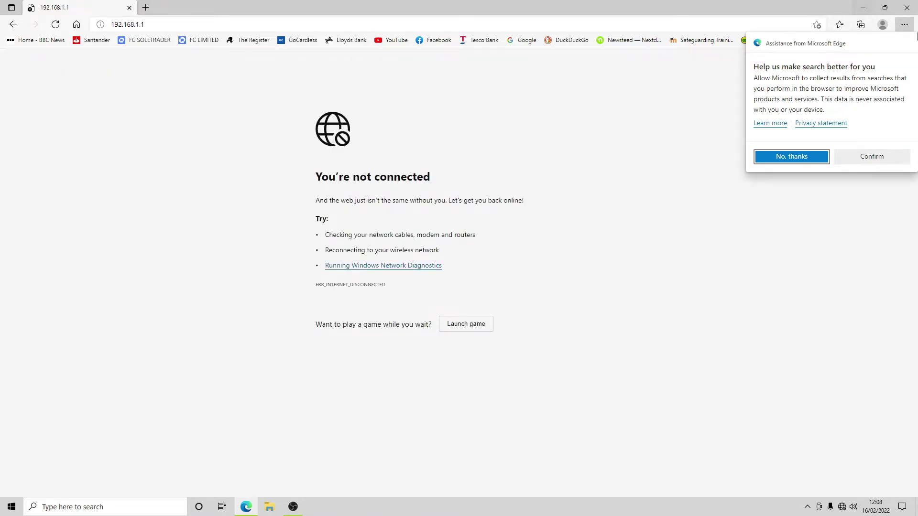
pyautogui.click(765, 157)
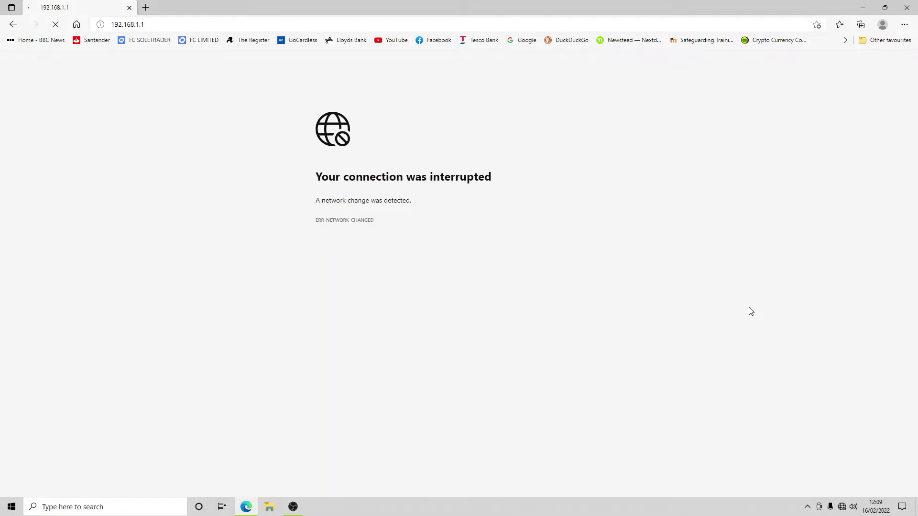
# Log back in with the admin username and password
pyautogui.press('Tab')
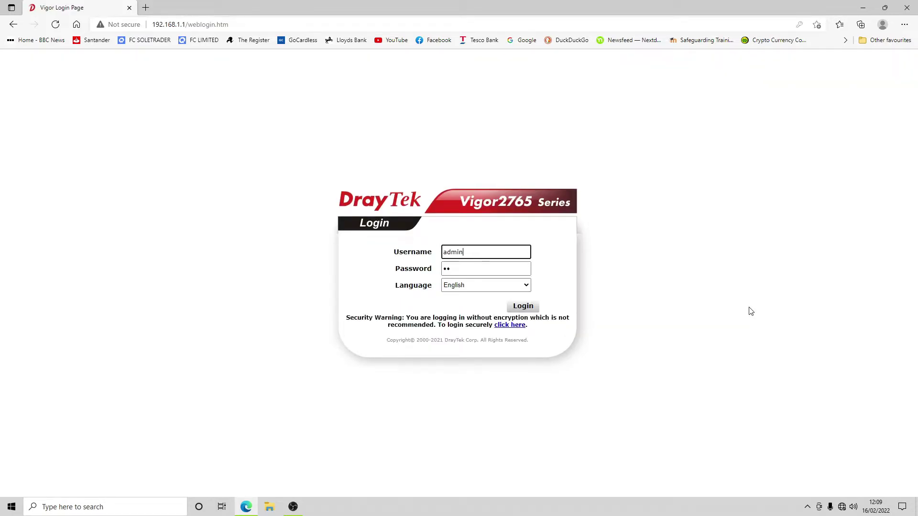
pyautogui.press('Tab')
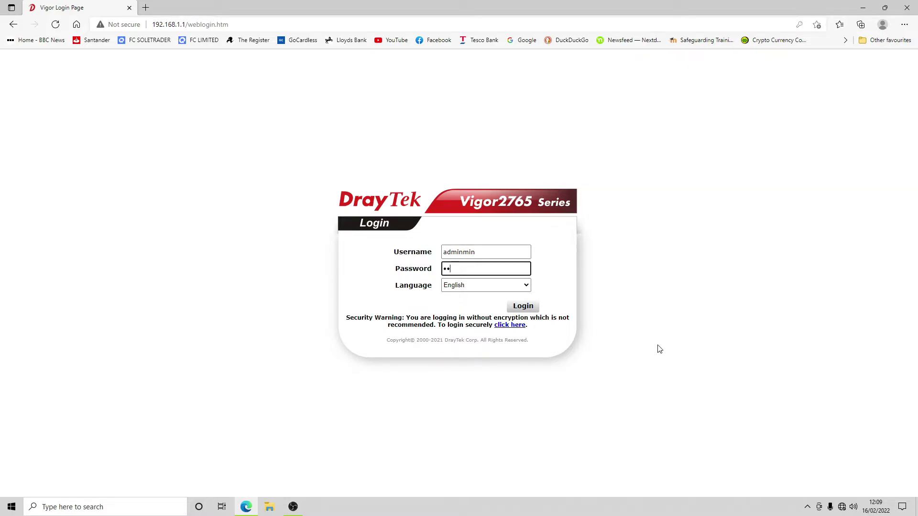
pyautogui.press('Return')
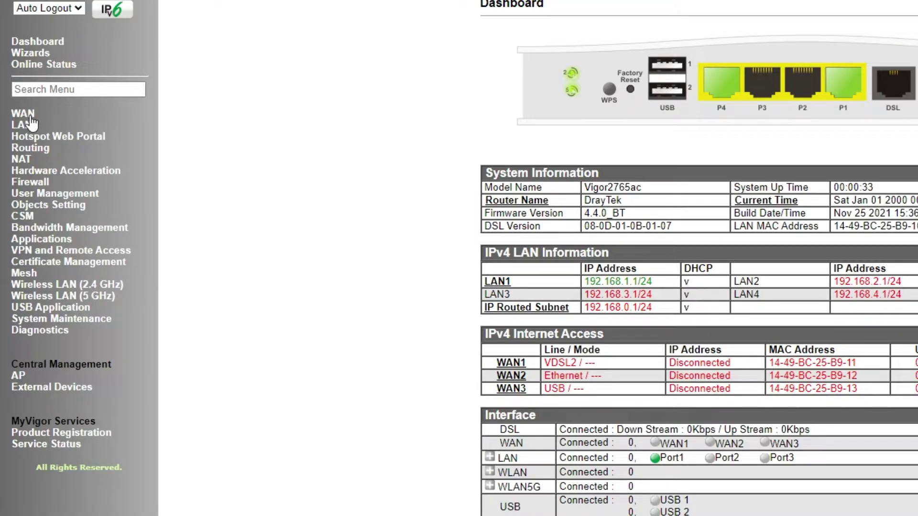
# Open WAN2's settings, keep Physical Type at Auto negotiation, and go to Internet Access
pyautogui.click(29, 117)
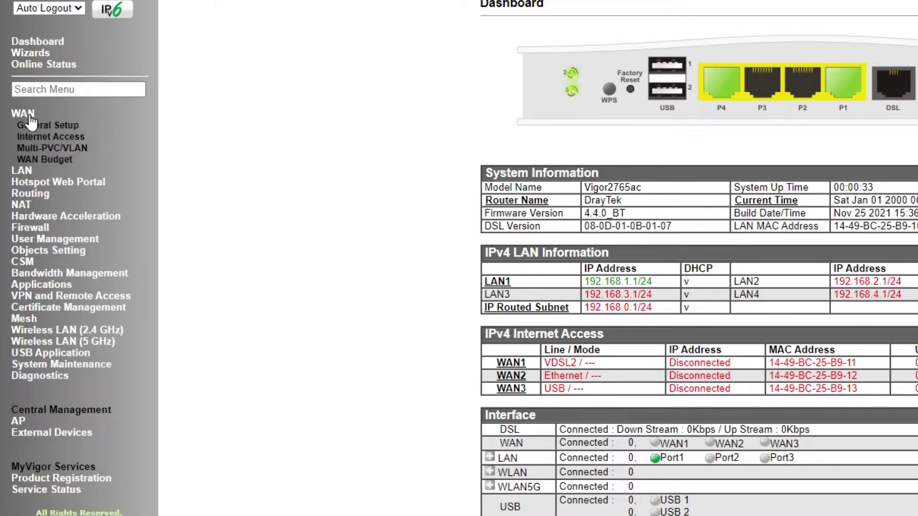
pyautogui.click(45, 126)
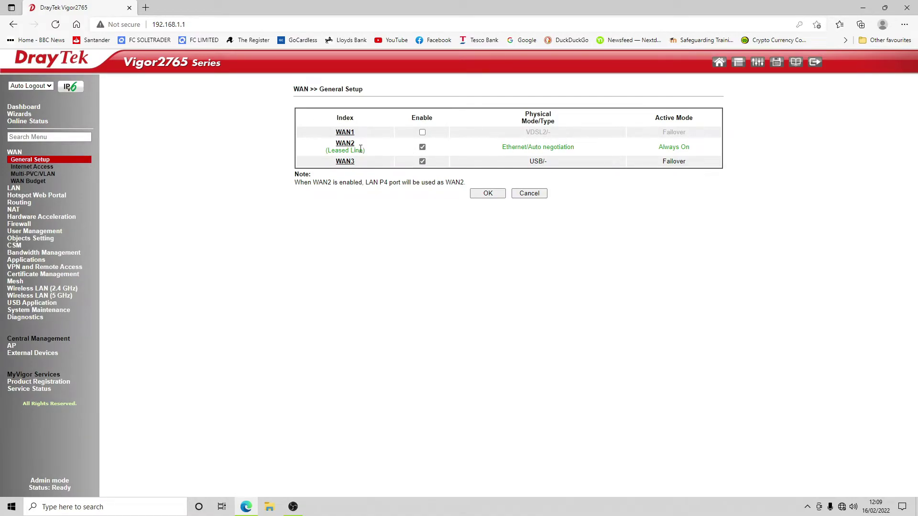
pyautogui.click(346, 144)
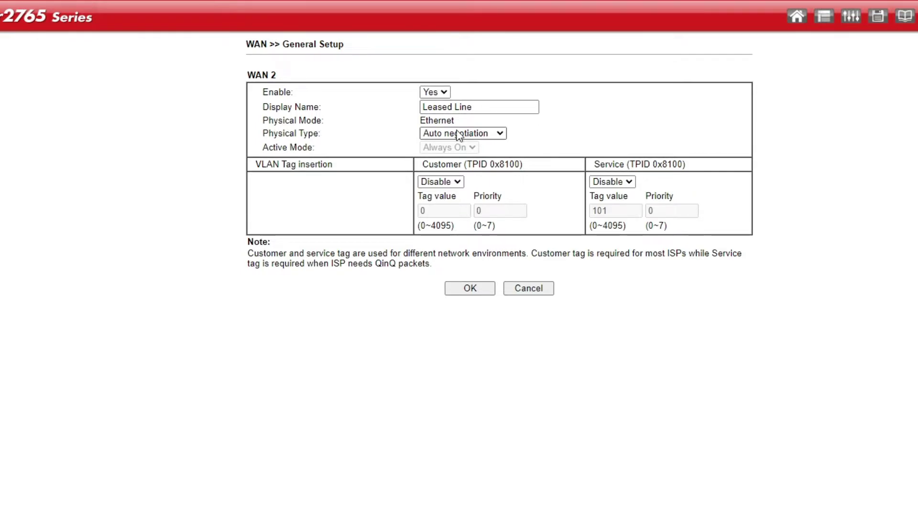
pyautogui.click(474, 135)
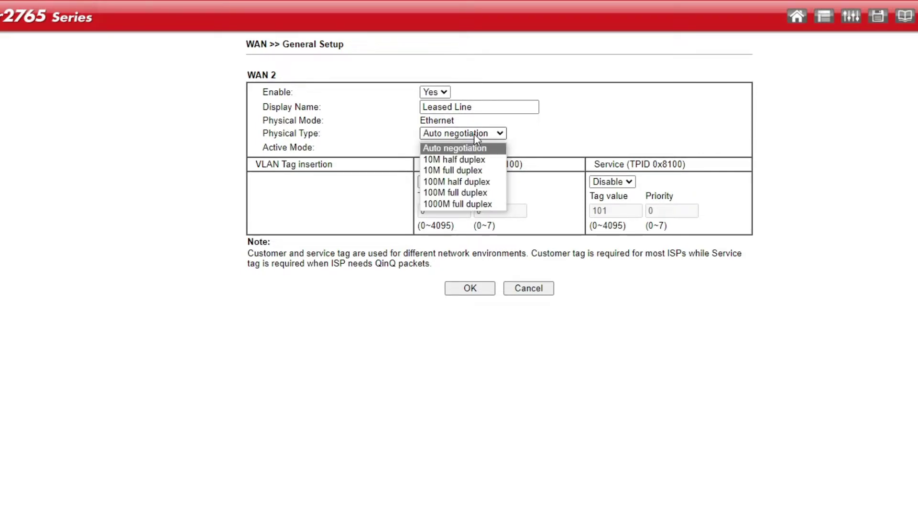
pyautogui.click(567, 113)
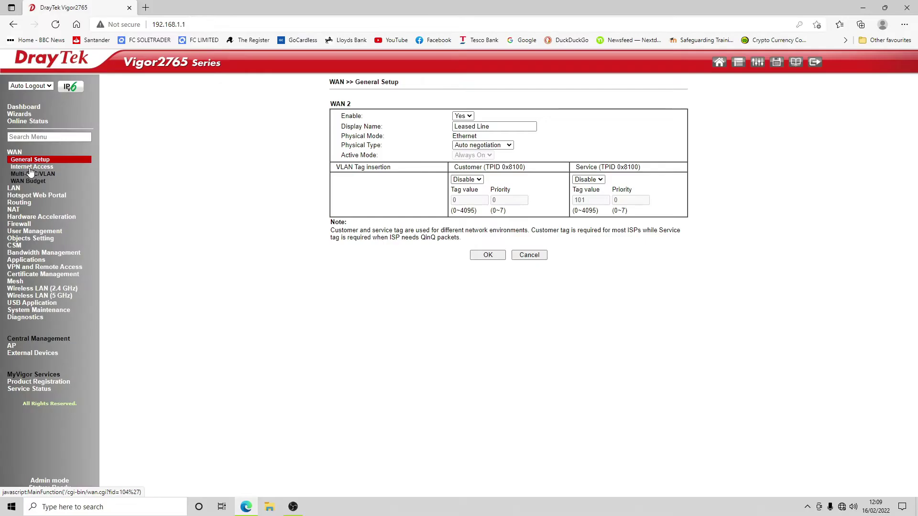
pyautogui.click(470, 288)
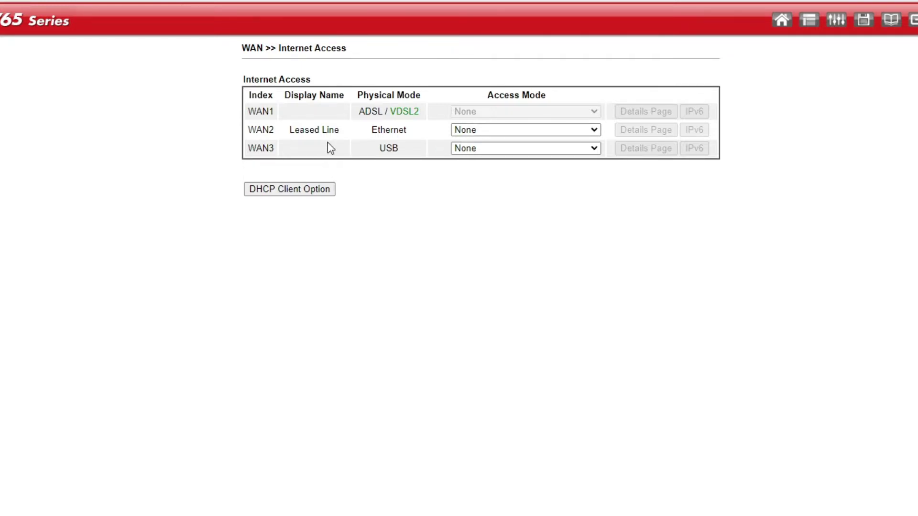
# Set WAN2 to Static or Dynamic IP access, enabled and obtaining its IP automatically
pyautogui.click(501, 132)
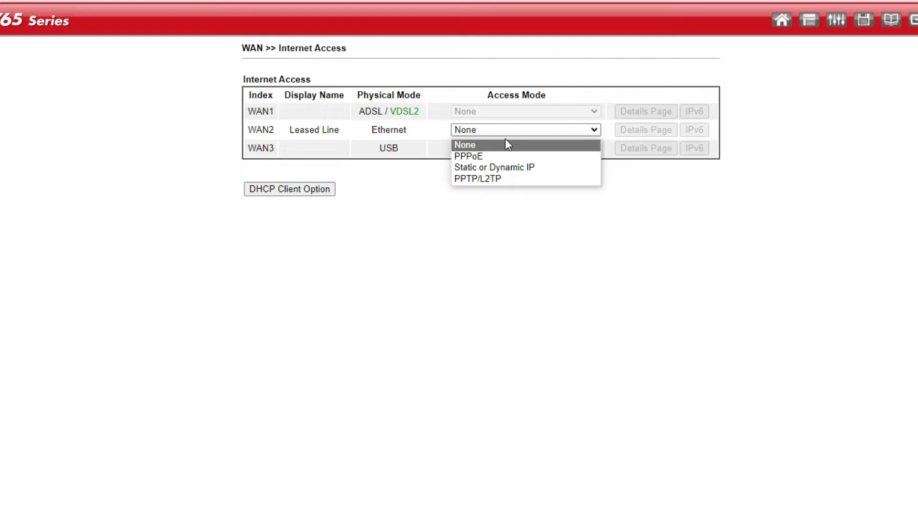
pyautogui.click(520, 167)
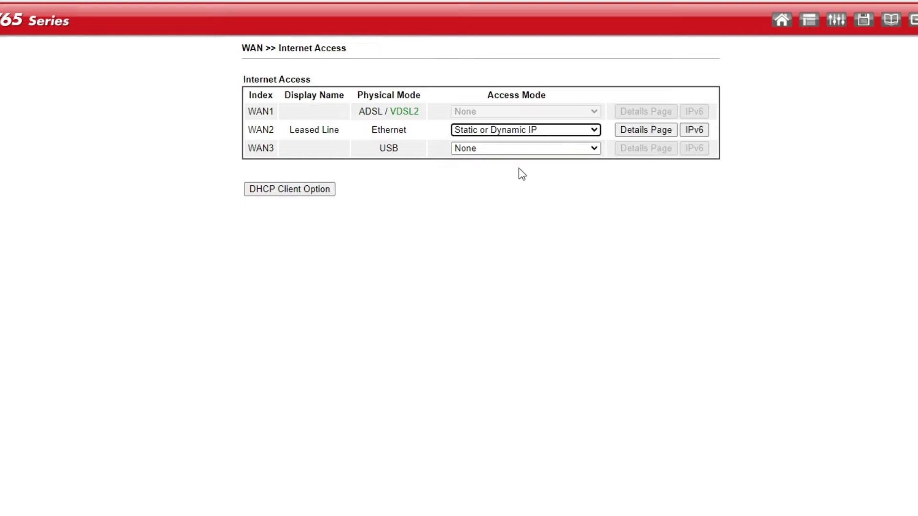
pyautogui.click(641, 137)
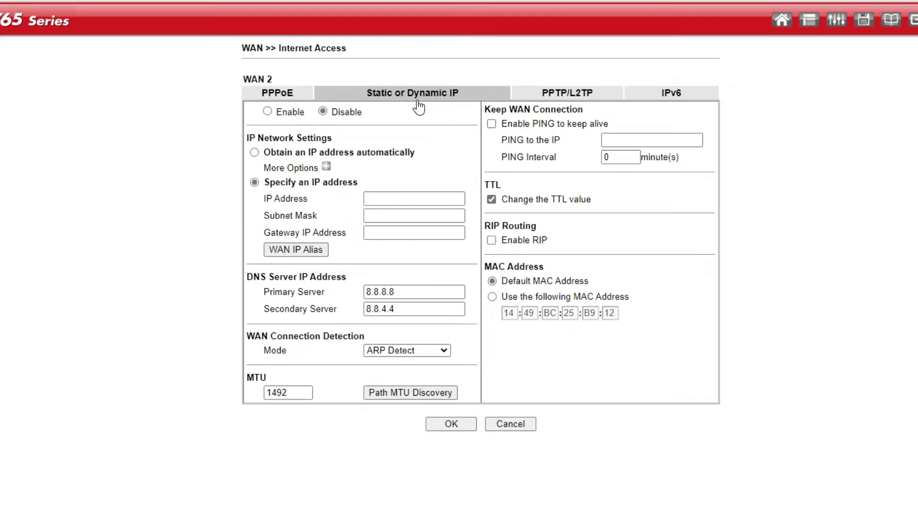
pyautogui.click(268, 112)
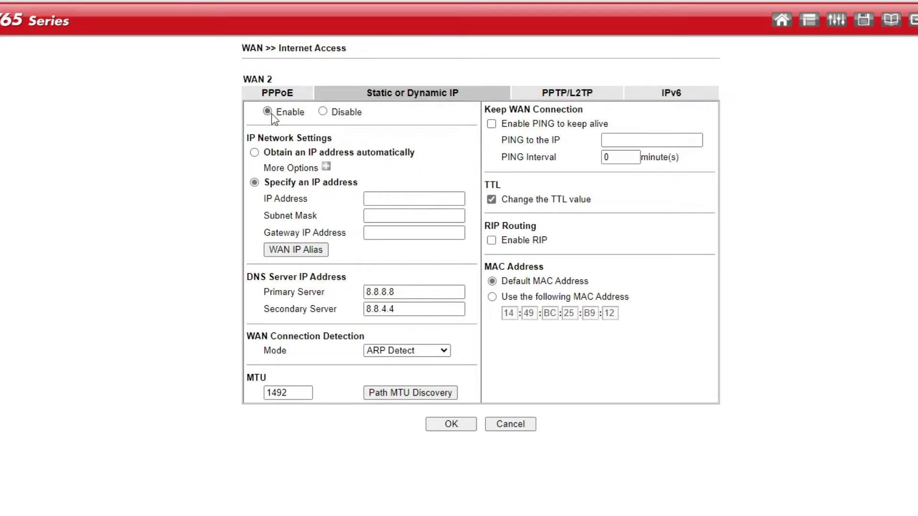
pyautogui.click(254, 153)
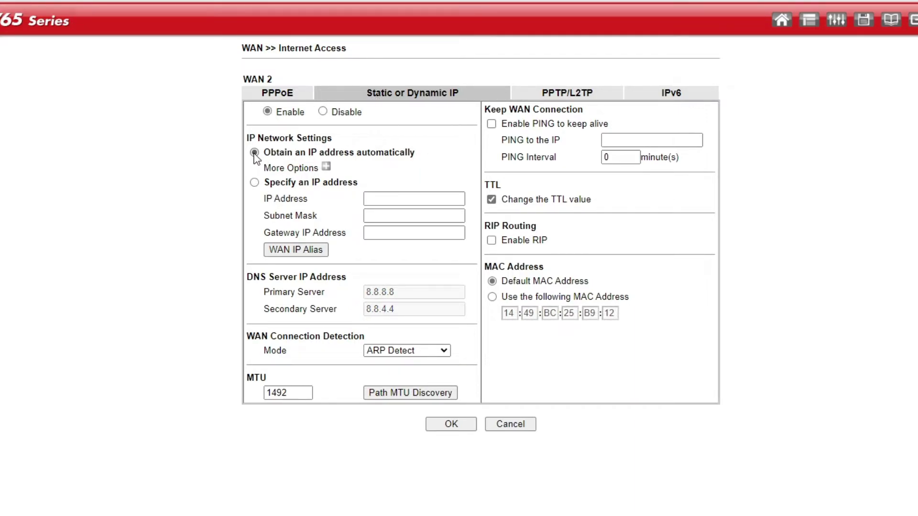
# Recheck Enable and automatic IP on WAN2's Static or Dynamic IP settings, then save with OK
pyautogui.click(294, 95)
pyautogui.click(372, 96)
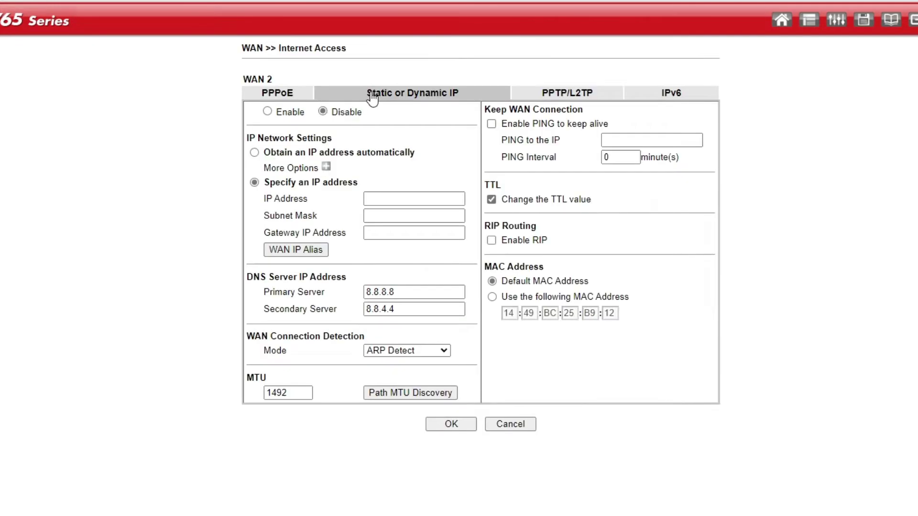
pyautogui.click(273, 115)
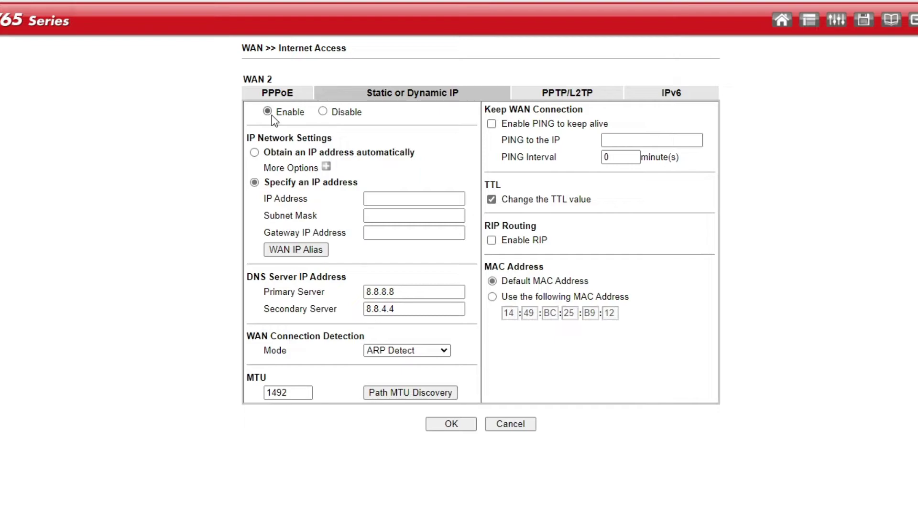
pyautogui.click(255, 152)
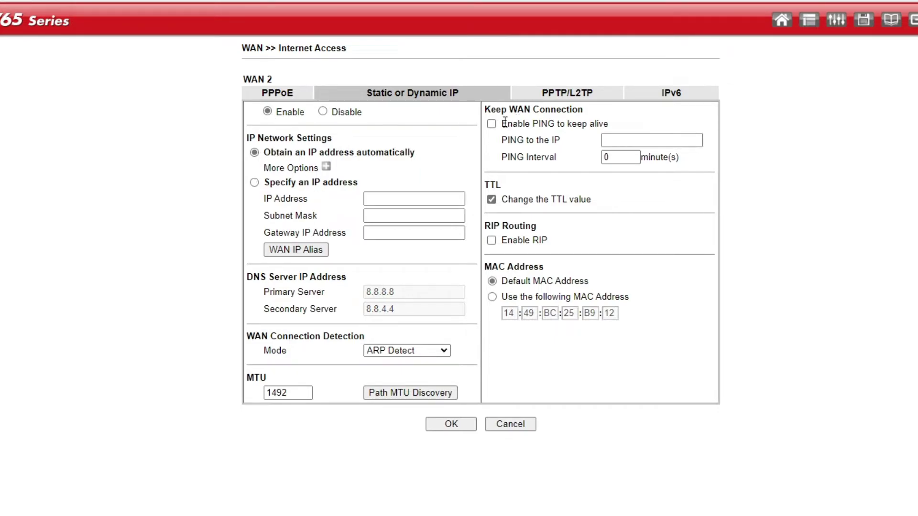
pyautogui.click(452, 426)
pyautogui.click(451, 425)
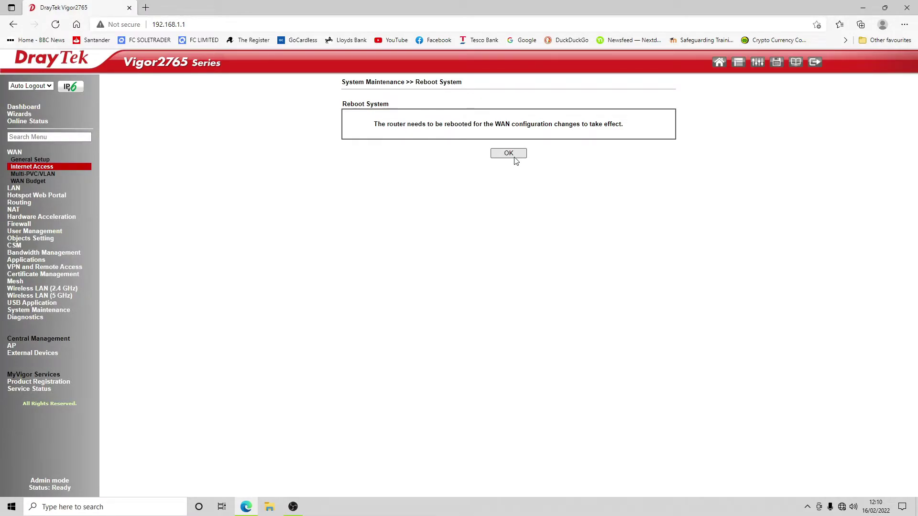
# Confirm the reboot so the router restarts and returns to the login page
pyautogui.click(515, 157)
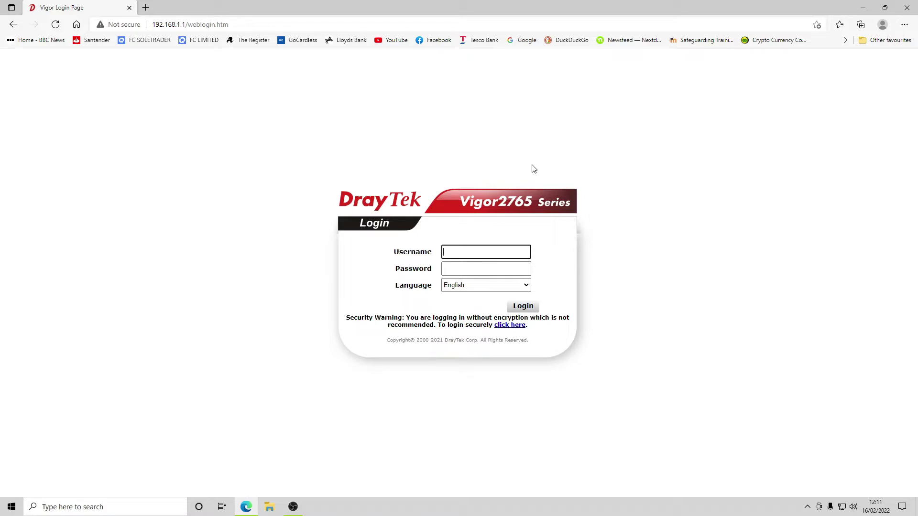
# Log back into the router with the admin username and password
pyautogui.write('dmin')
pyautogui.press('Tab')
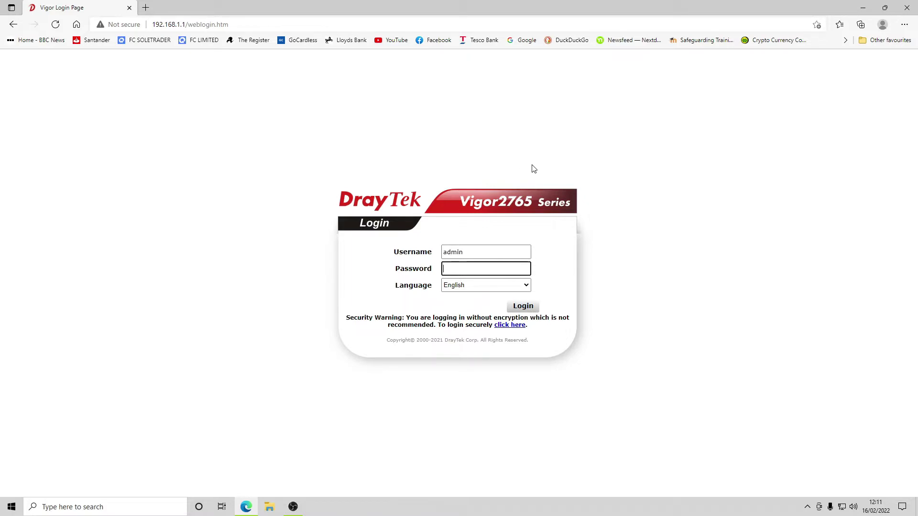
pyautogui.write('•••')
pyautogui.press('Return')
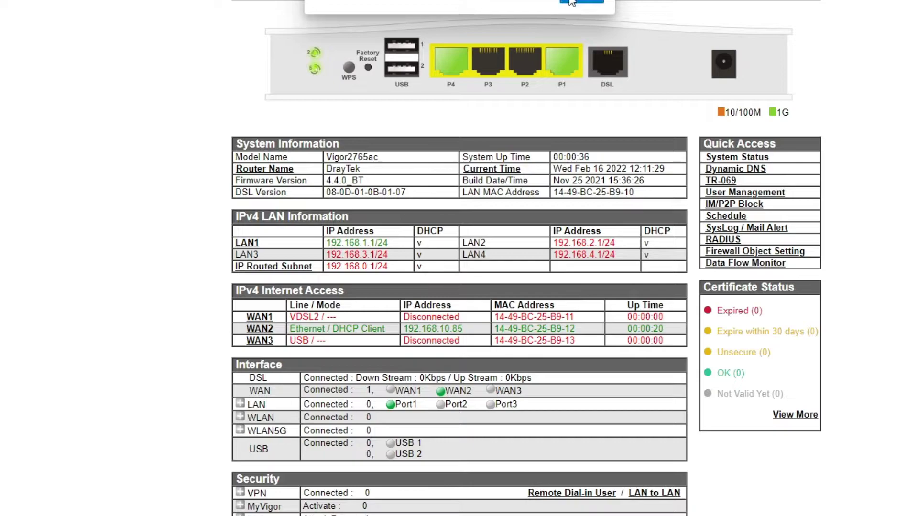
# Dismiss the default-password alert and check WAN2's Ethernet / DHCP Client address 192.168.10.85
pyautogui.click(543, 85)
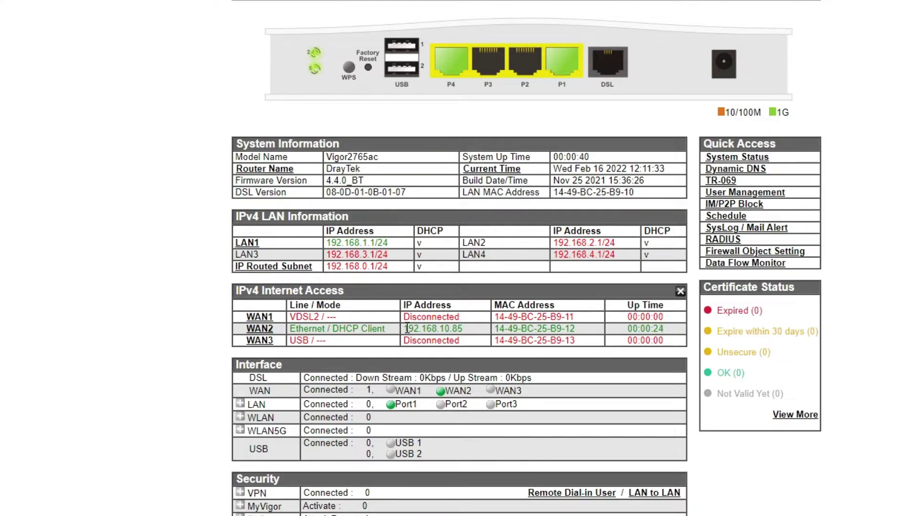
pyautogui.moveTo(407, 328); pyautogui.dragTo(468, 331)
pyautogui.click(634, 330)
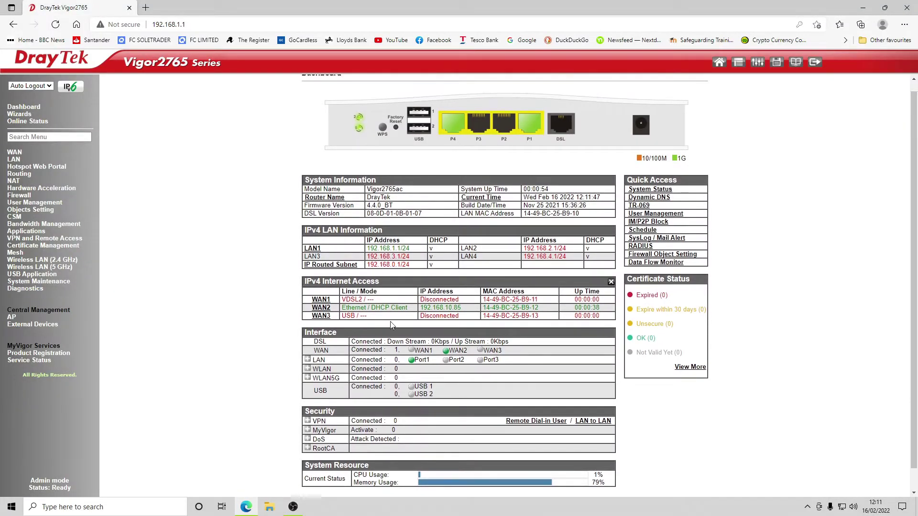
# Expand the WAN and LAN sidebar groups and view LAN General Setup
pyautogui.click(15, 153)
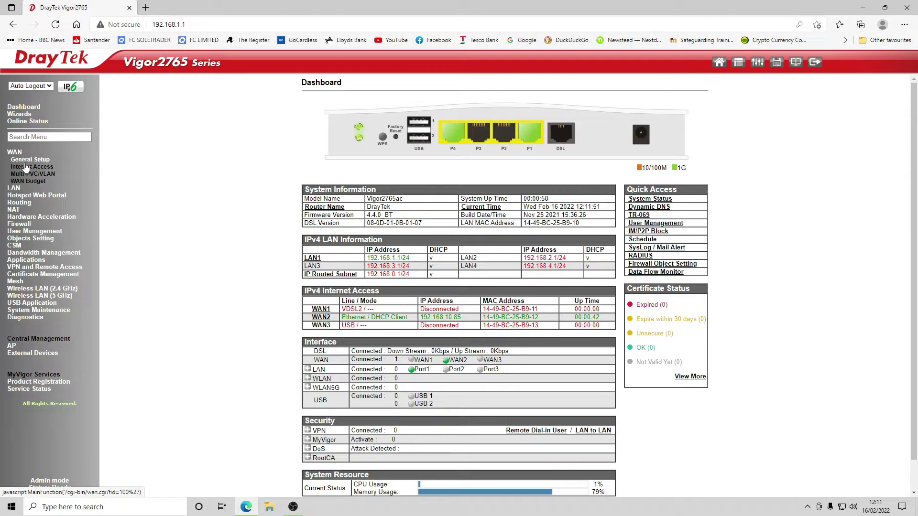
pyautogui.click(15, 189)
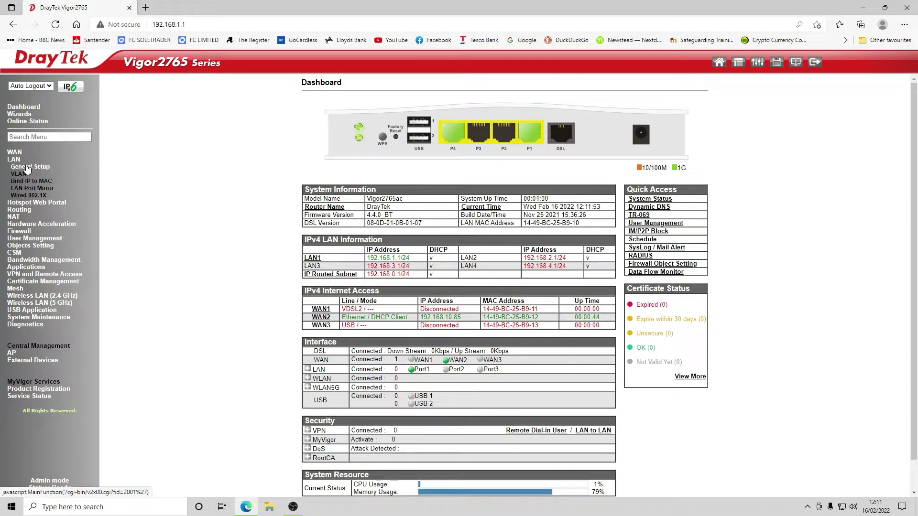
pyautogui.click(27, 166)
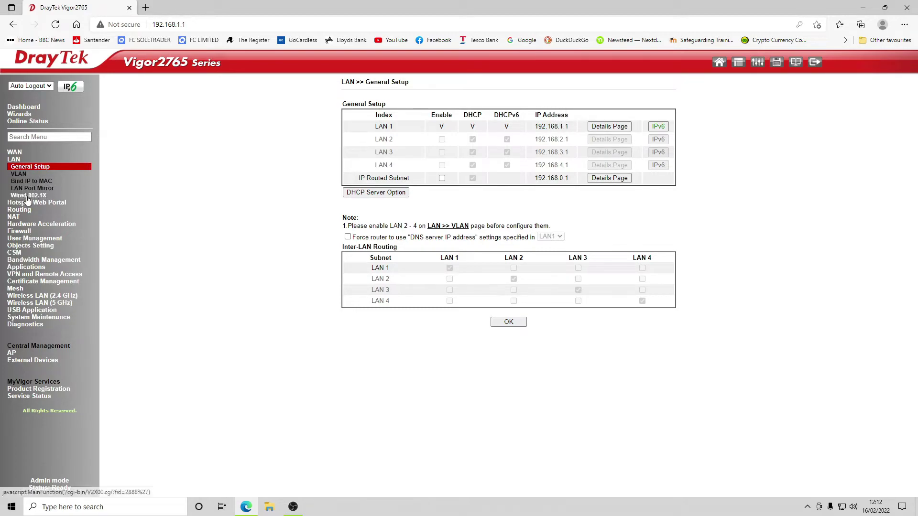
# Review the WAN Multi-PVC/VLAN page, then return to LAN General Setup
pyautogui.click(16, 160)
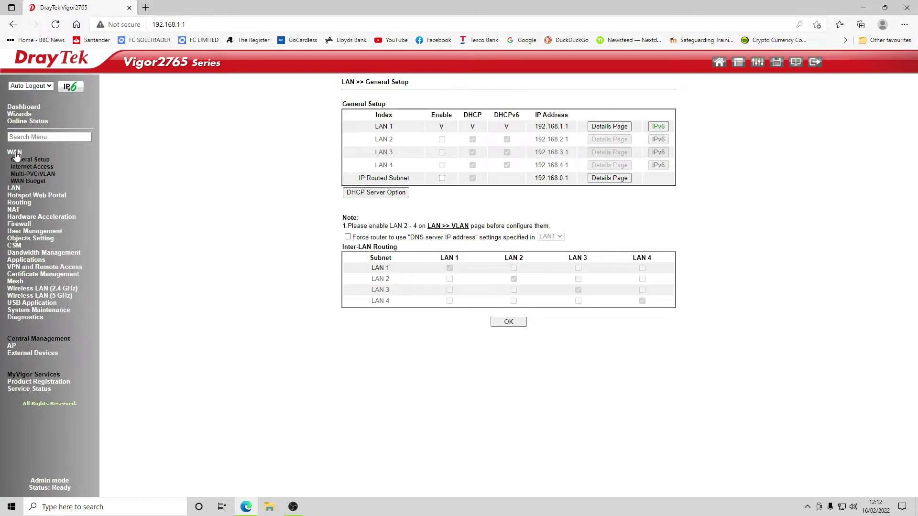
pyautogui.click(14, 153)
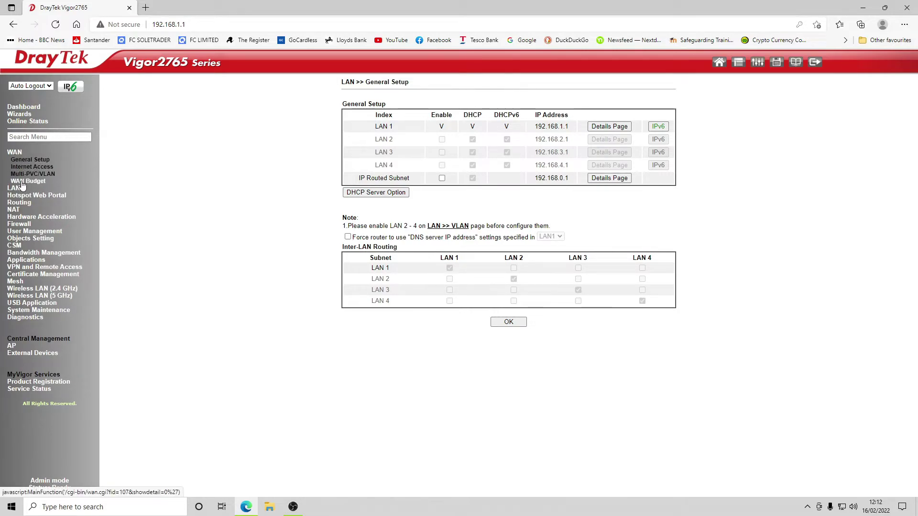
pyautogui.click(20, 176)
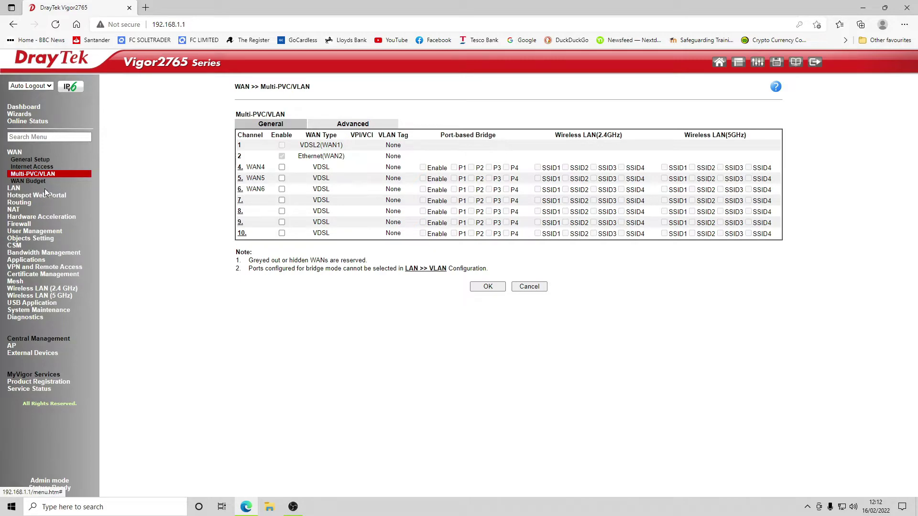
pyautogui.click(16, 189)
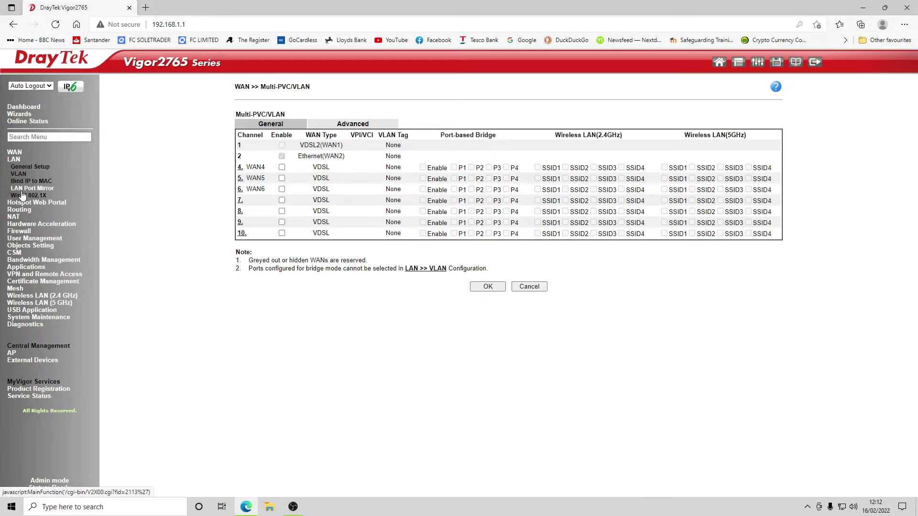
pyautogui.click(29, 166)
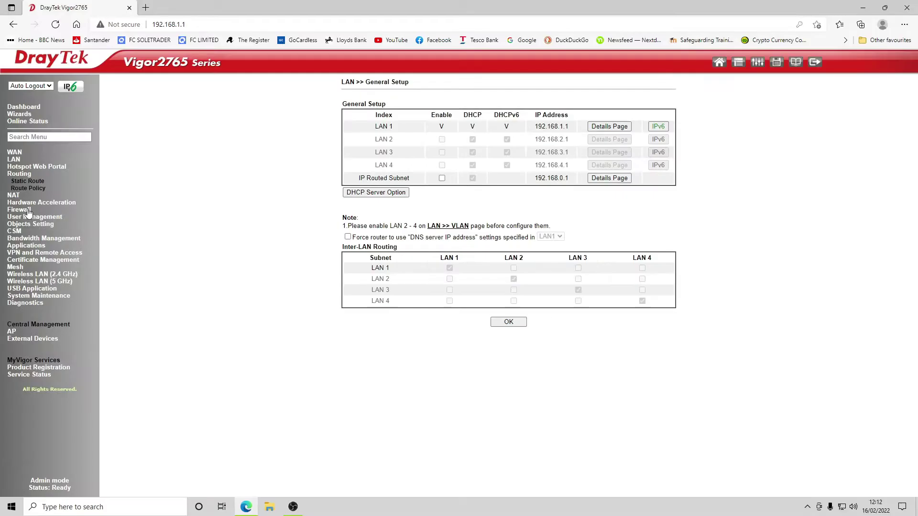
# View the Routing >> Route Policy page
pyautogui.click(36, 167)
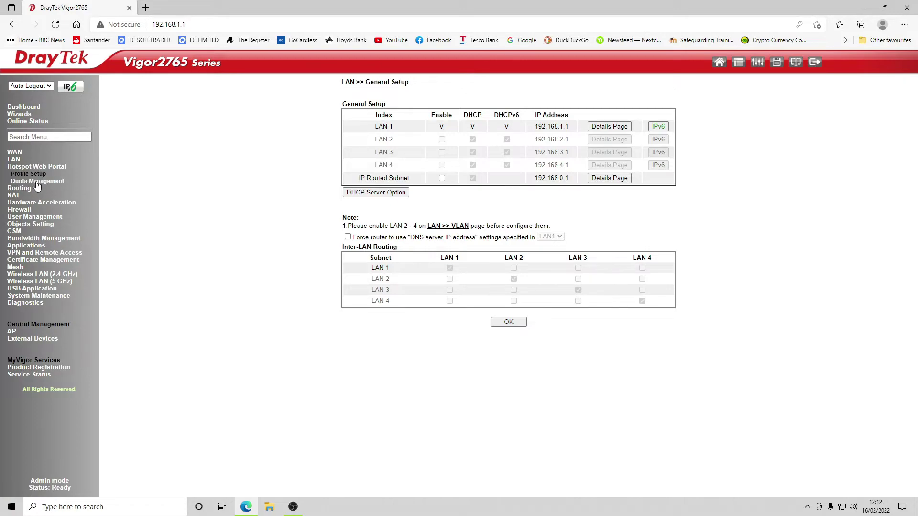
pyautogui.click(29, 188)
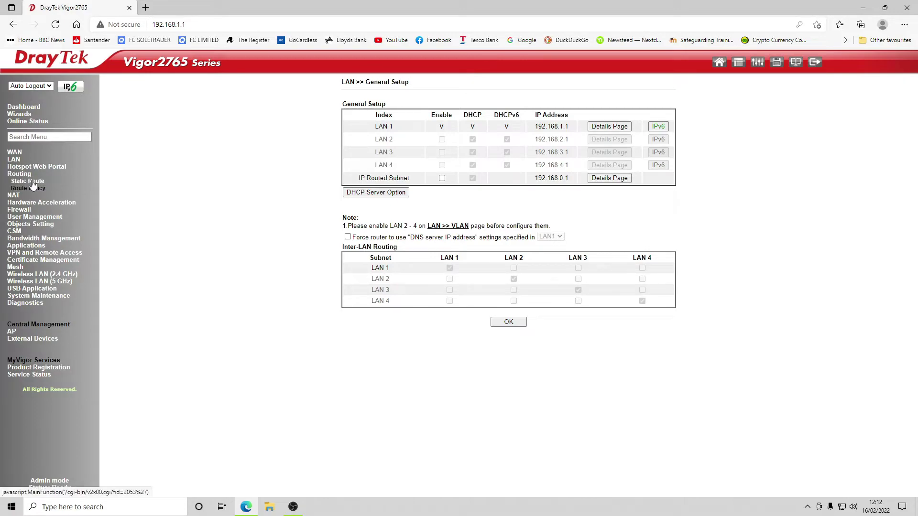
pyautogui.click(34, 189)
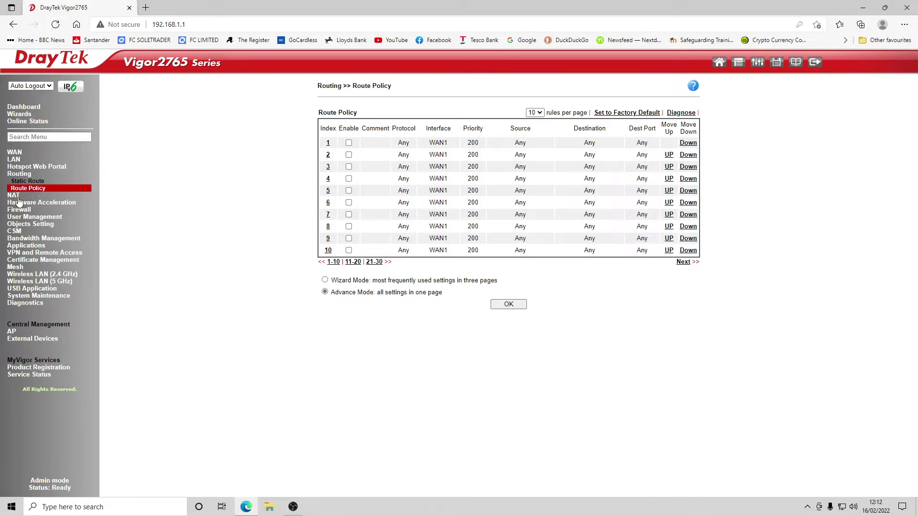
# Browse the NAT pages: Port Redirection, DMZ Host, Open Ports, Port Triggering and ALG
pyautogui.click(16, 196)
pyautogui.click(30, 190)
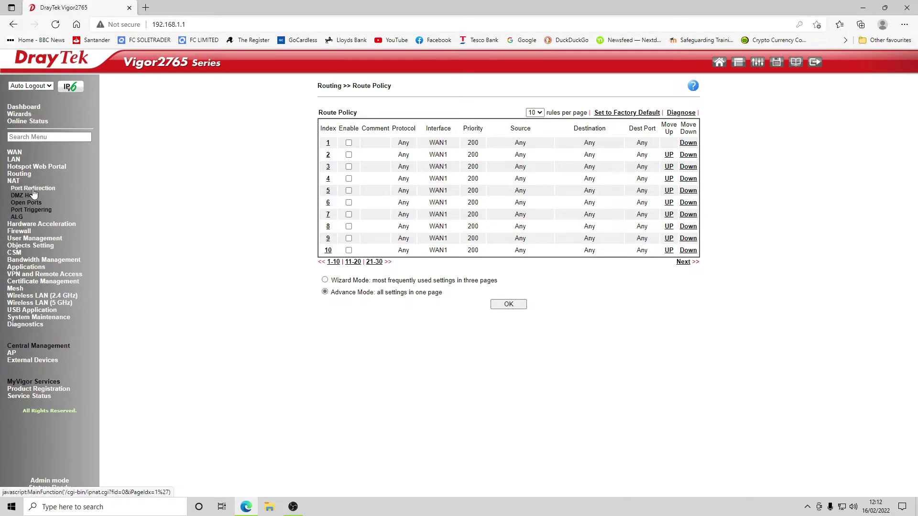
pyautogui.click(28, 198)
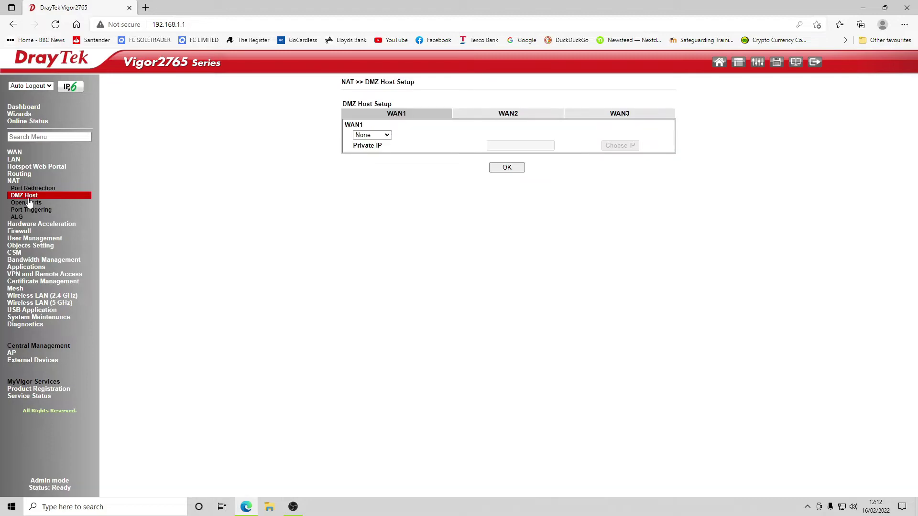
pyautogui.click(34, 204)
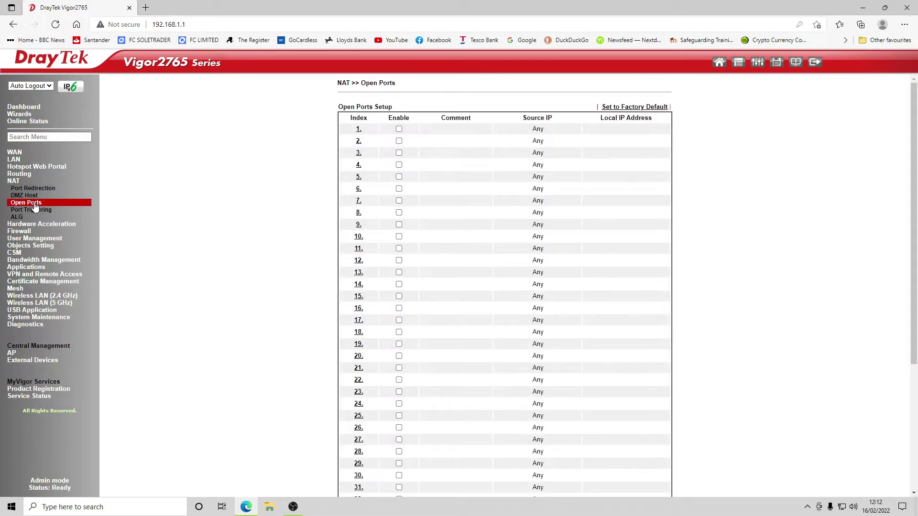
pyautogui.click(32, 210)
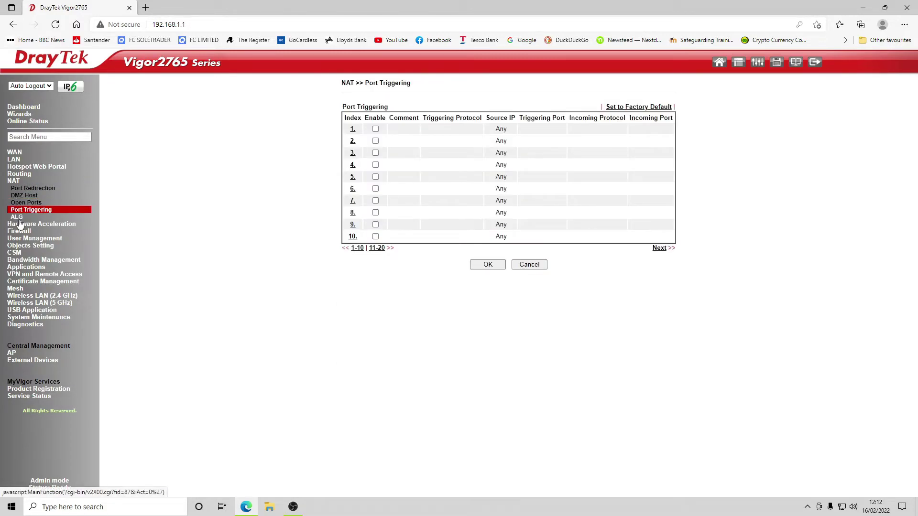
pyautogui.click(17, 217)
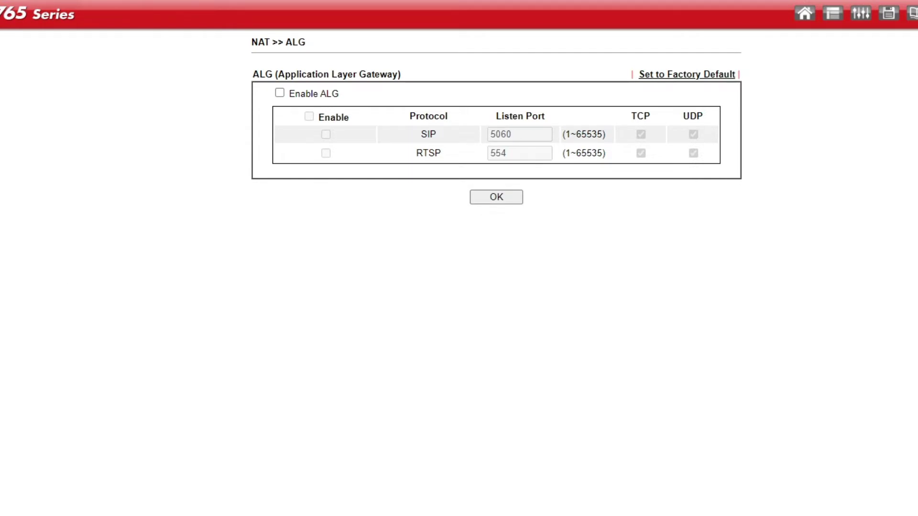
# Check Hardware Acceleration, then view Firewall >> General Setup
pyautogui.click(34, 189)
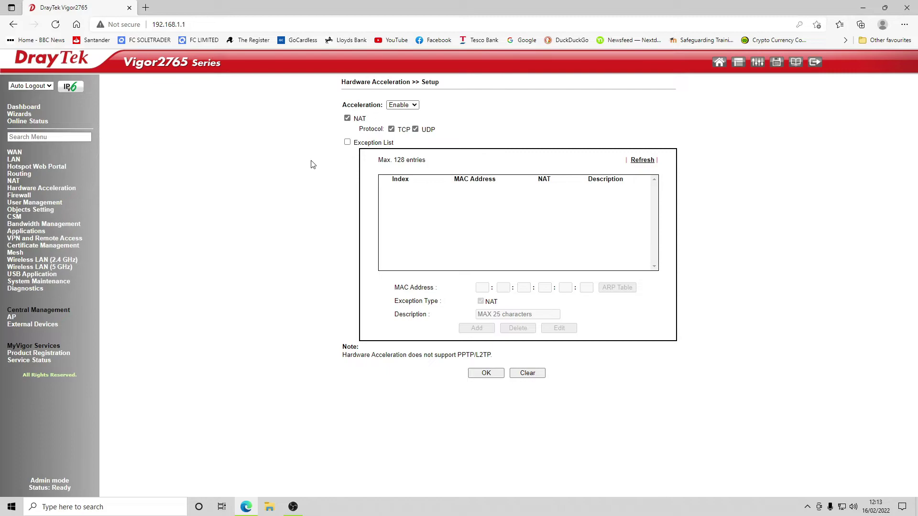
pyautogui.click(22, 196)
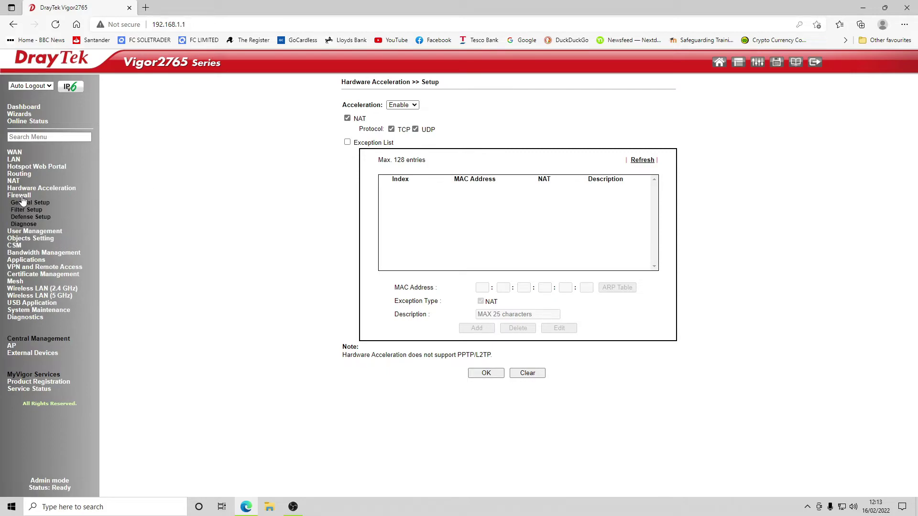
pyautogui.click(24, 202)
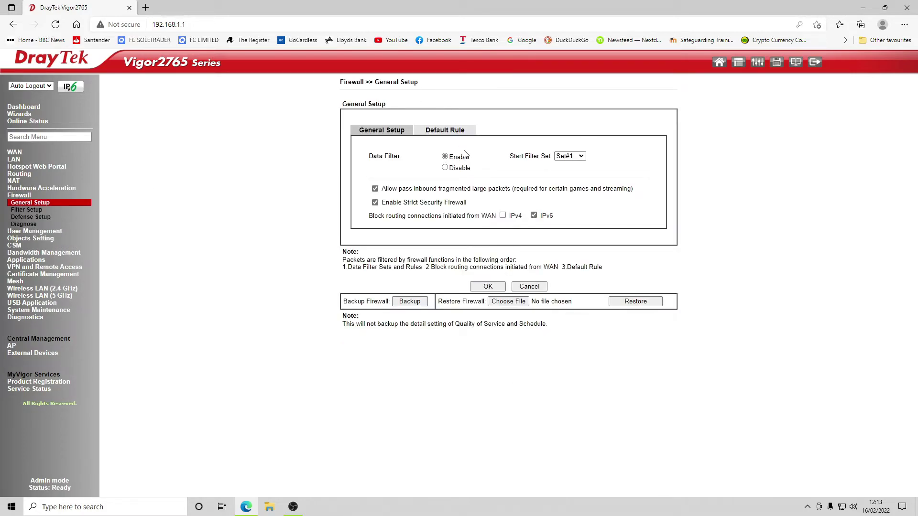
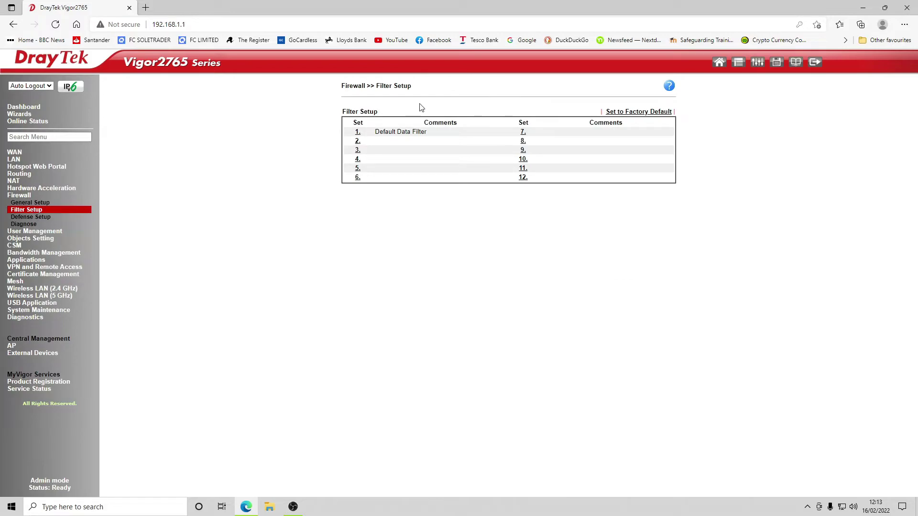
# Review the Default Data Filter set's rules, then go to Firewall Defense Setup
pyautogui.click(358, 132)
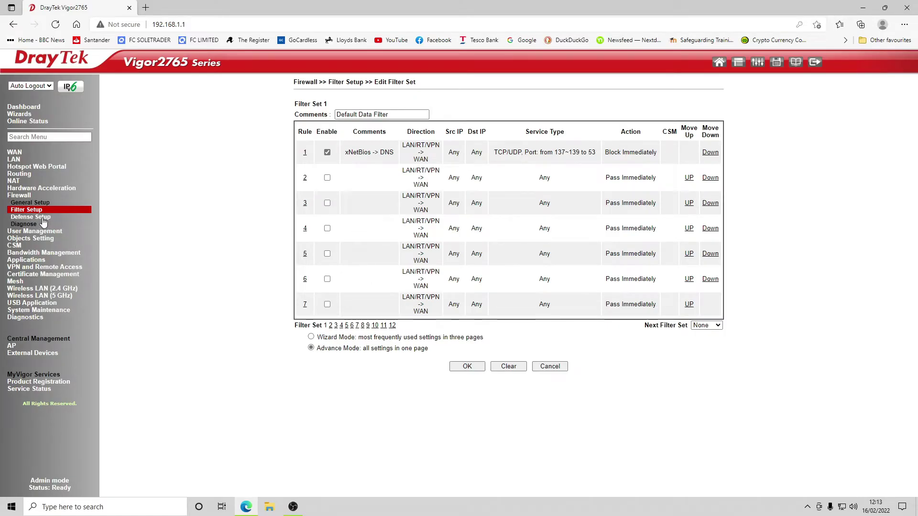
pyautogui.click(43, 219)
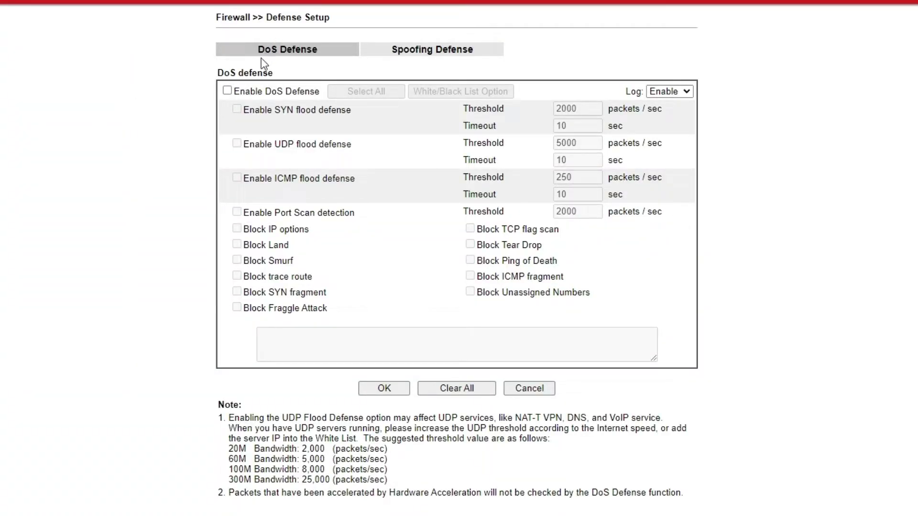
# Enable DoS defense with SYN, UDP and ICMP flood defense and port scan detection
pyautogui.click(227, 91)
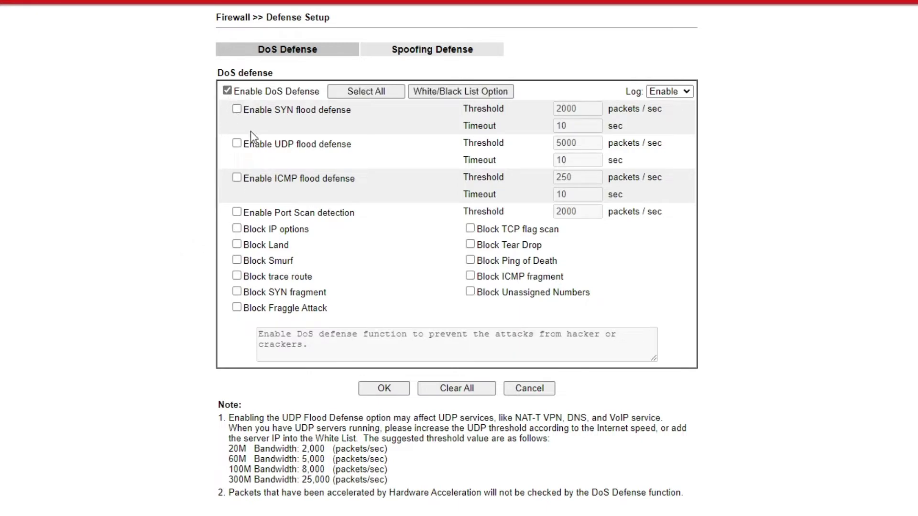
pyautogui.click(237, 110)
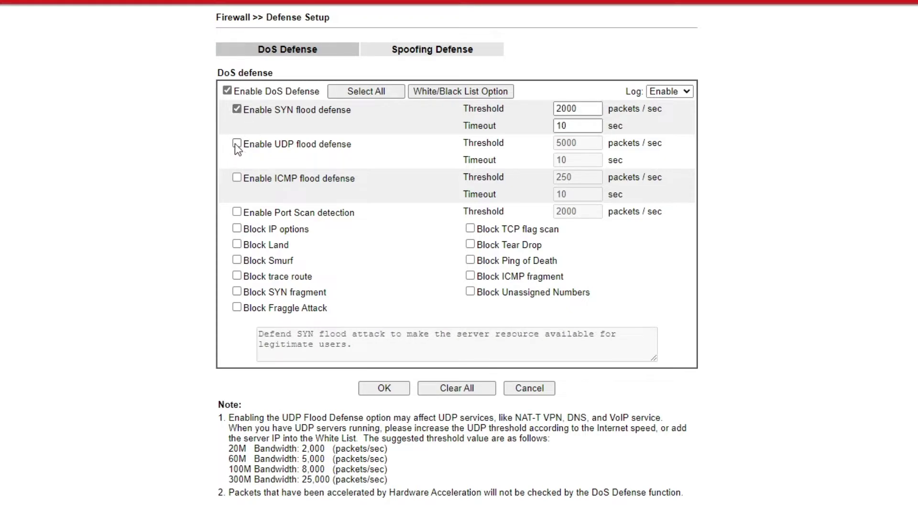
pyautogui.click(236, 144)
pyautogui.click(237, 177)
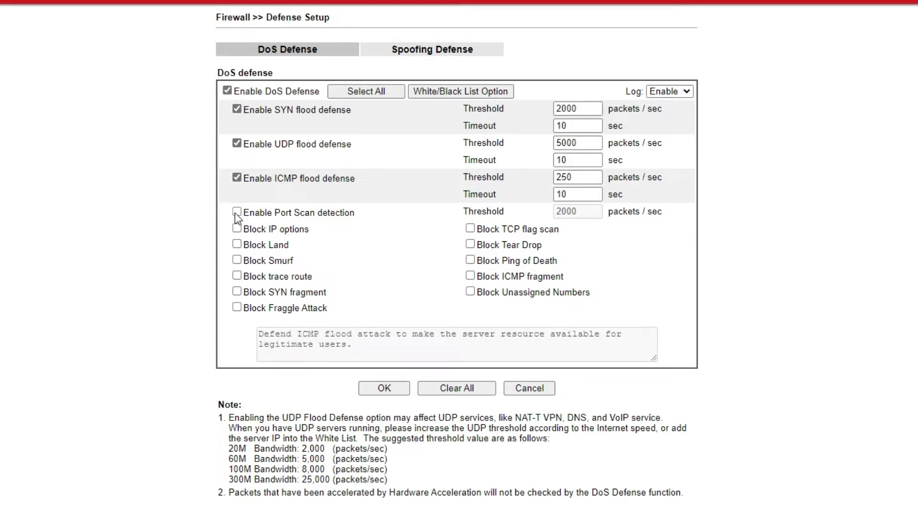
pyautogui.click(237, 213)
# Block IP options, Land, Smurf, trace route, SYN fragment, Fraggle, TCP flag scan, Tear Drop, Ping of Death, ICMP fragment and unassigned-protocol packets
pyautogui.click(237, 229)
pyautogui.click(237, 245)
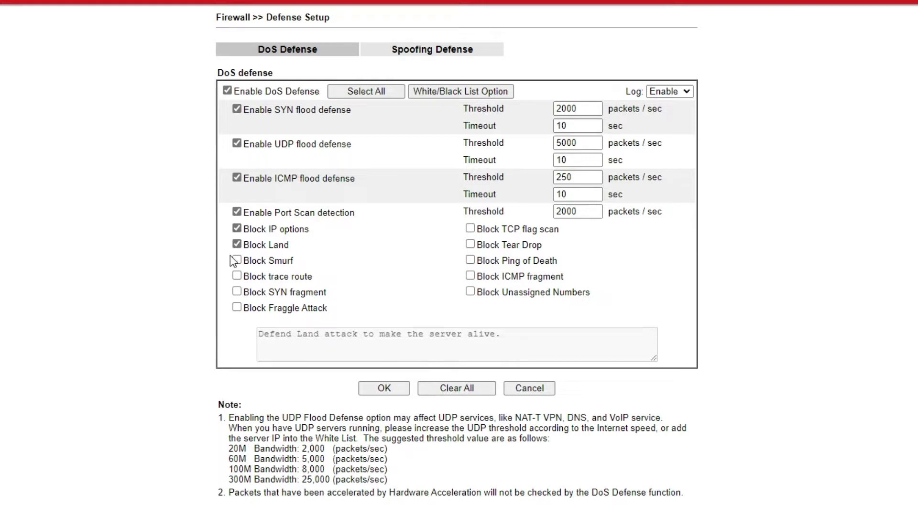
pyautogui.click(236, 261)
pyautogui.click(236, 277)
pyautogui.click(237, 292)
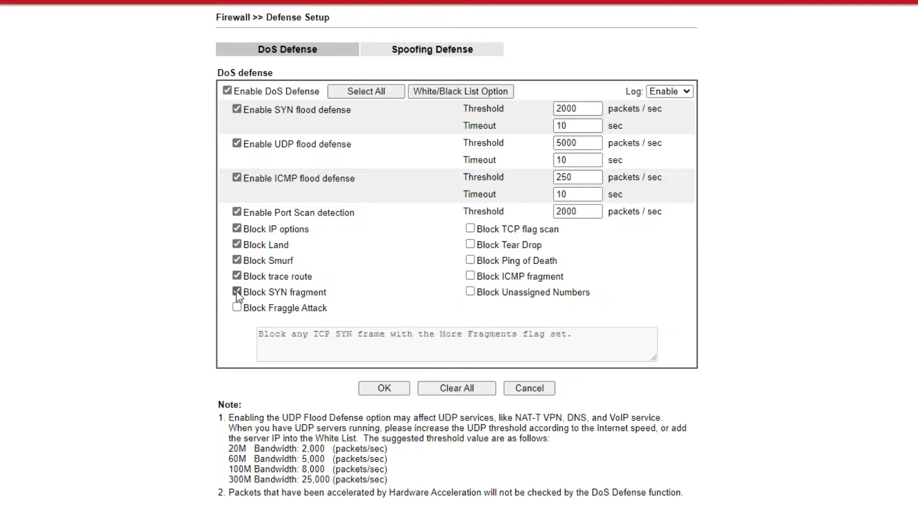
pyautogui.click(237, 308)
pyautogui.click(470, 229)
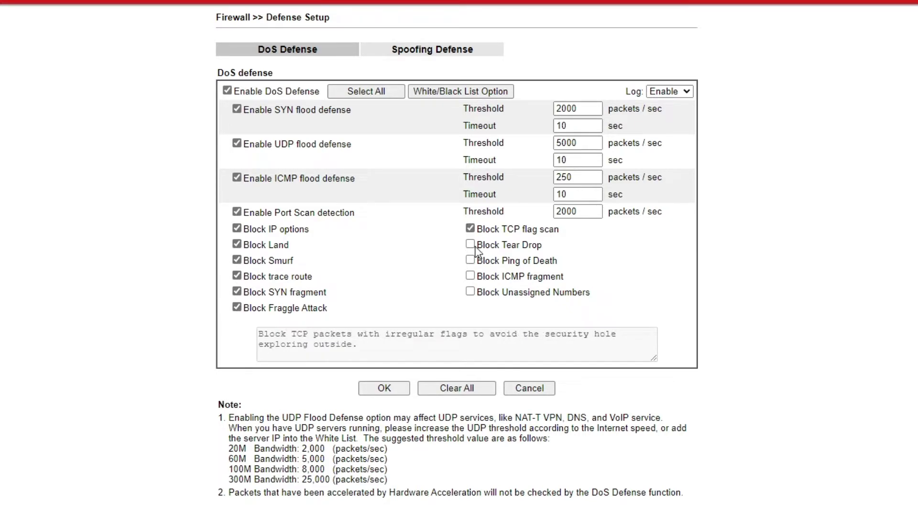
pyautogui.click(470, 244)
pyautogui.click(470, 260)
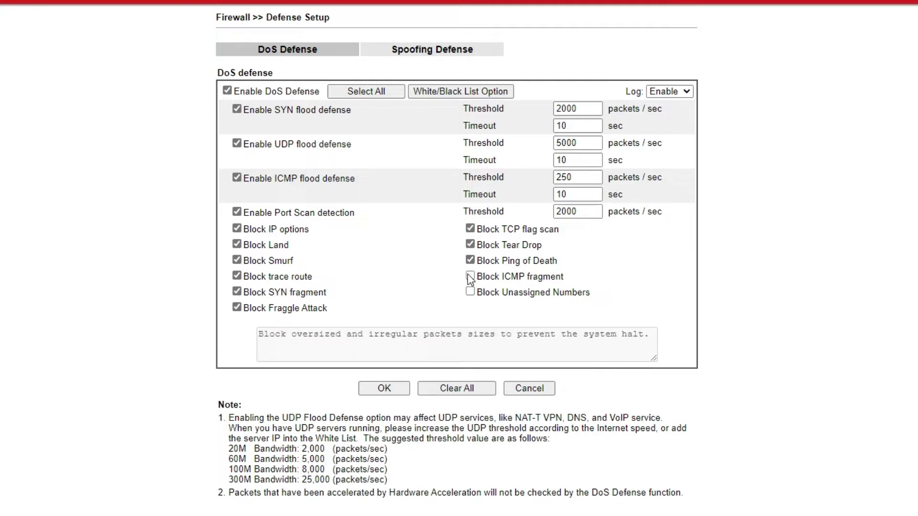
pyautogui.click(470, 277)
pyautogui.click(470, 292)
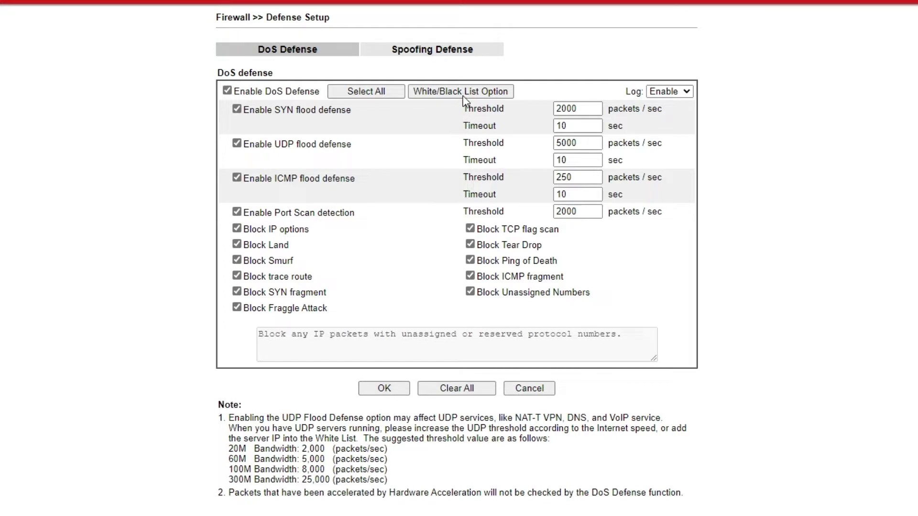
# Check the Spoofing Defense tab, then save the DoS settings and acknowledge the hardware acceleration warning
pyautogui.click(459, 54)
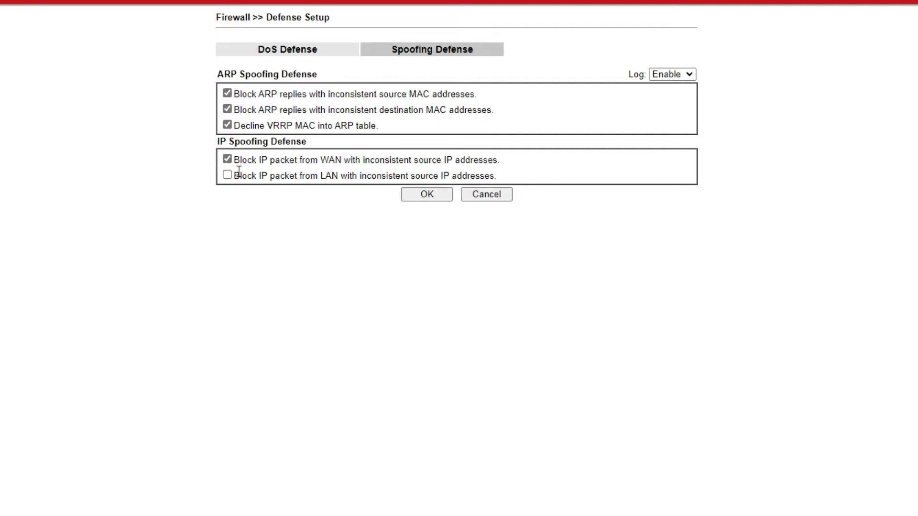
pyautogui.click(325, 54)
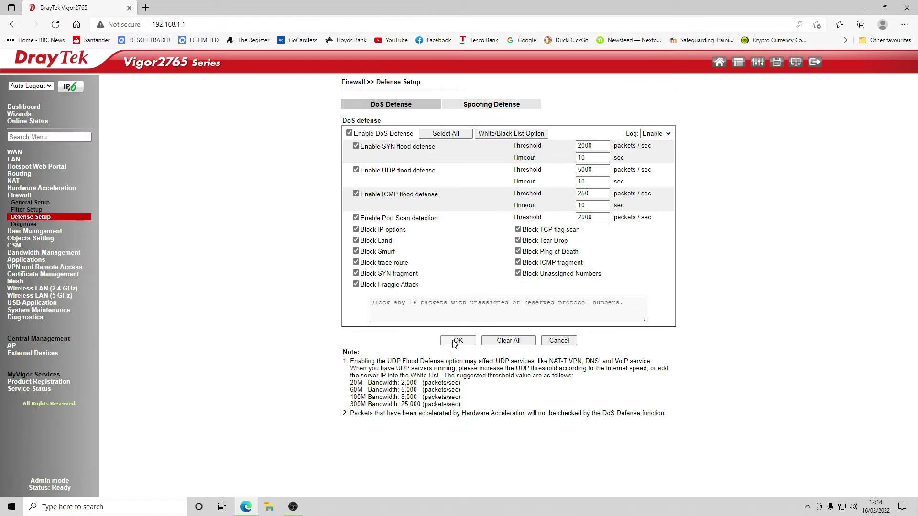
pyautogui.click(380, 392)
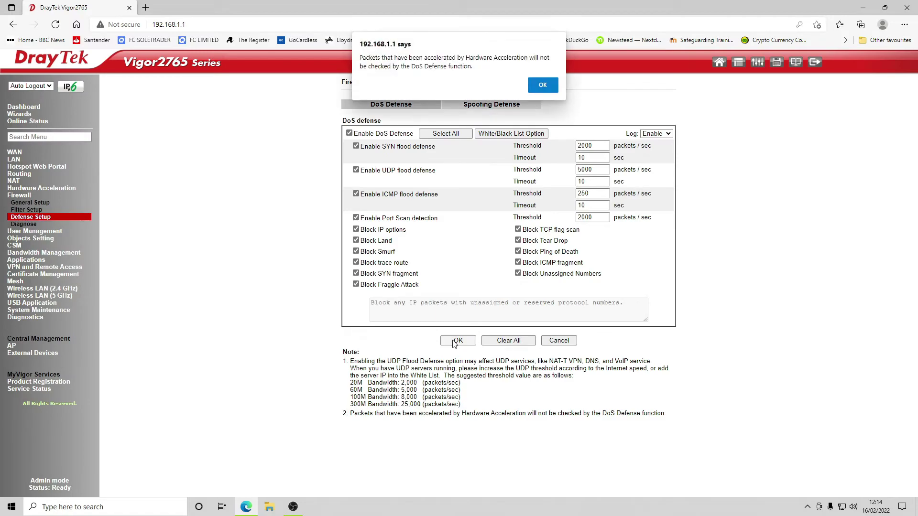
pyautogui.click(542, 88)
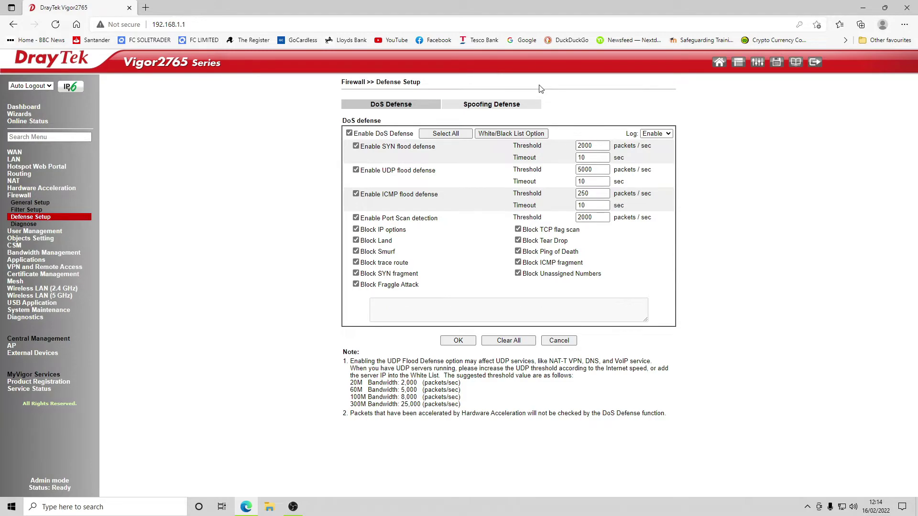
# Open the admin user profile (index 1) under User Management to review its settings
pyautogui.click(28, 231)
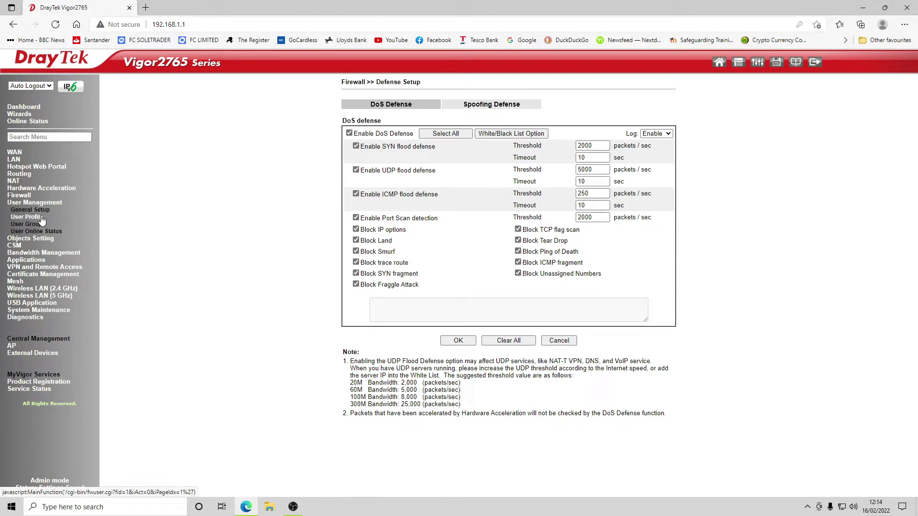
pyautogui.click(38, 211)
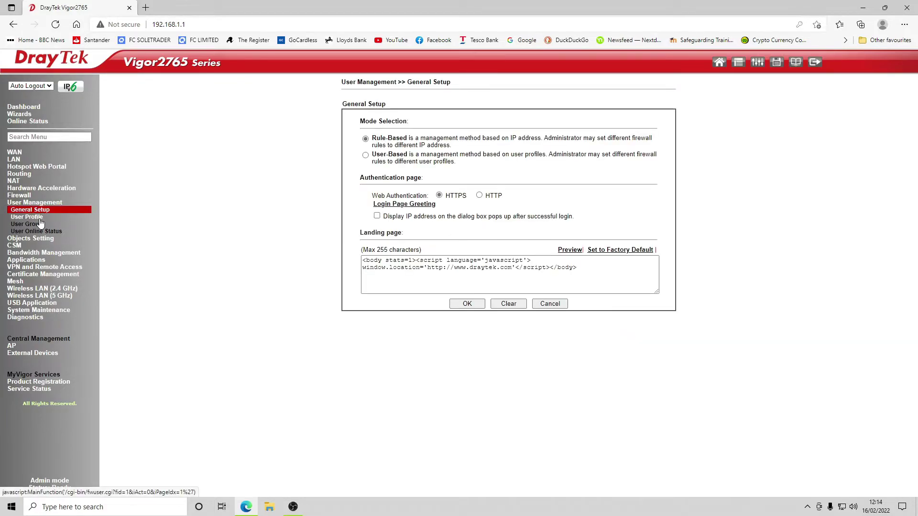
pyautogui.click(38, 218)
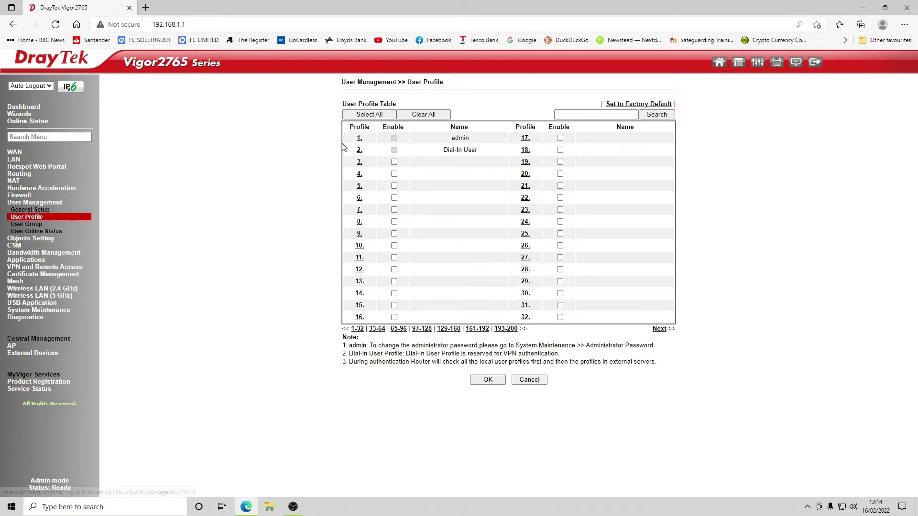
pyautogui.click(359, 139)
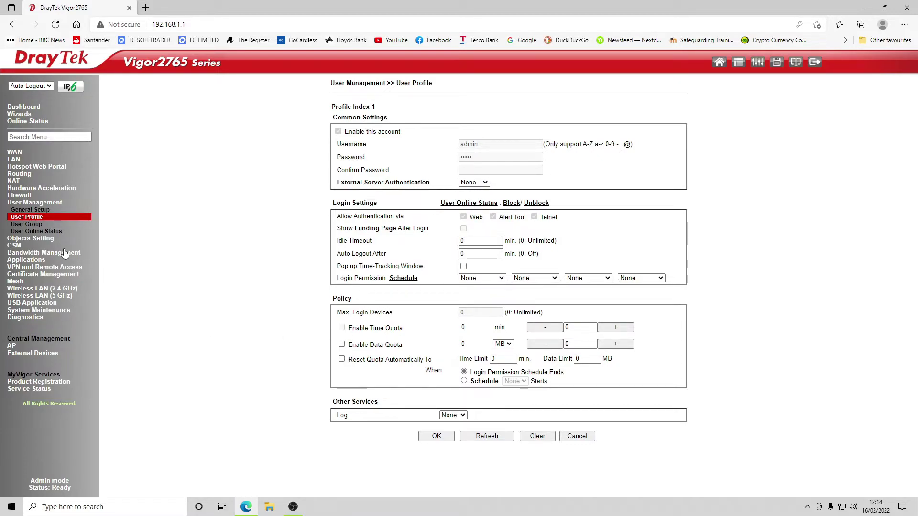
# Expand the Objects, CSM, Bandwidth, Applications, VPN, Certificate, Mesh and Wireless LAN (2.4 GHz) sidebar groups
pyautogui.click(38, 240)
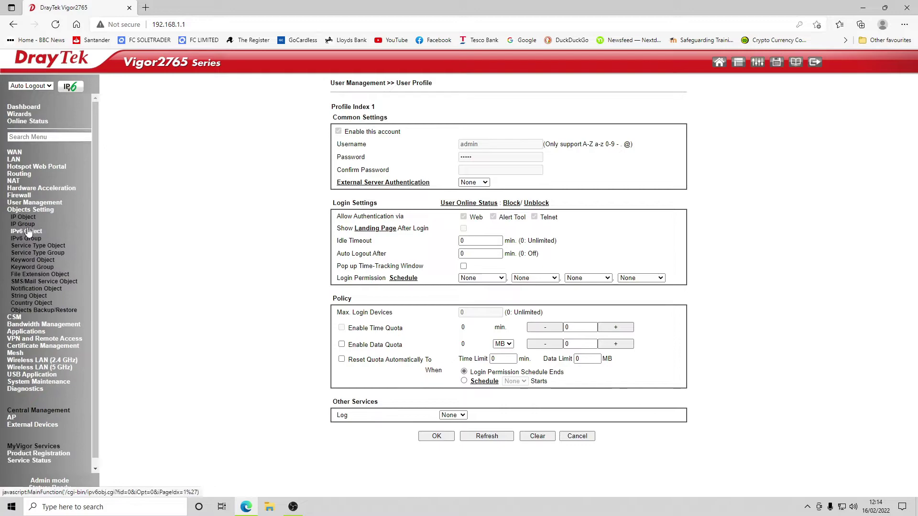
pyautogui.click(20, 318)
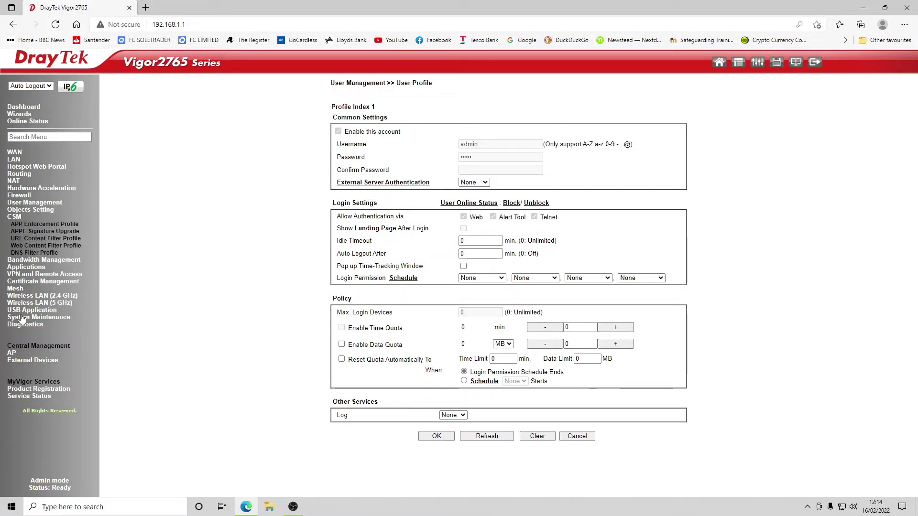
pyautogui.click(45, 259)
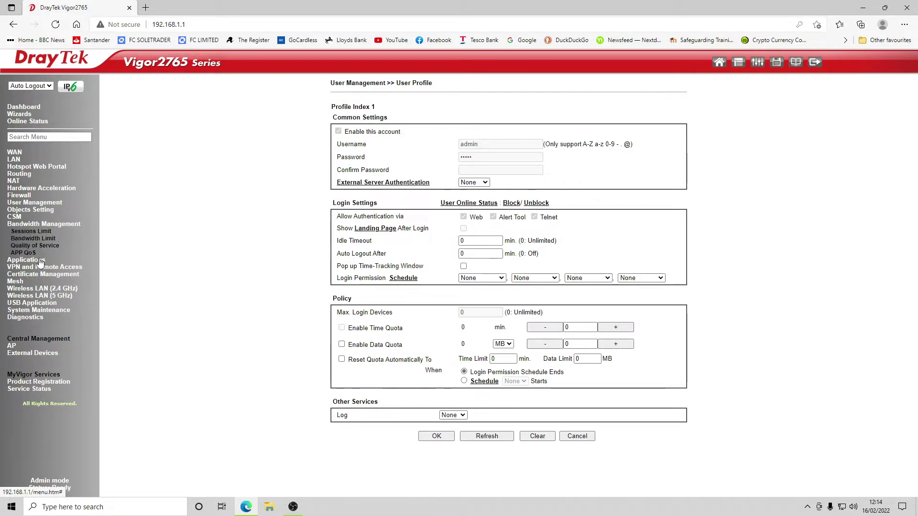
pyautogui.click(40, 260)
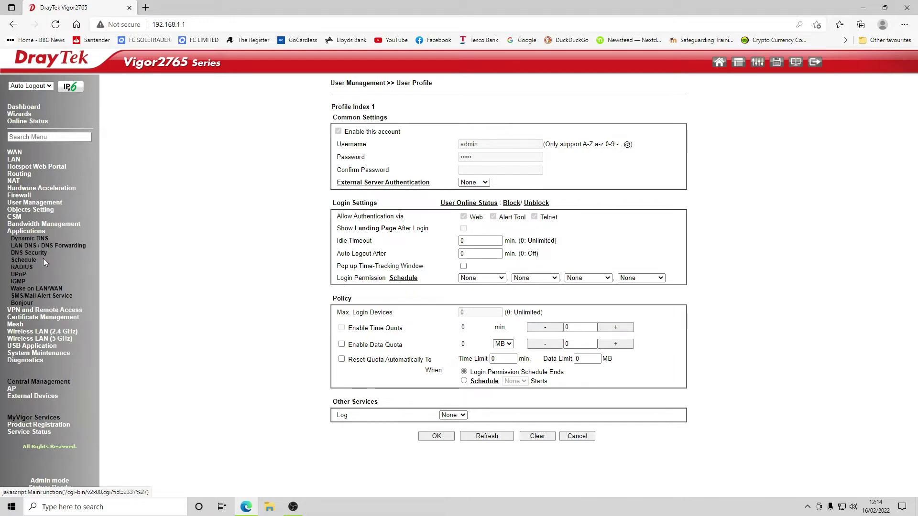
pyautogui.click(32, 312)
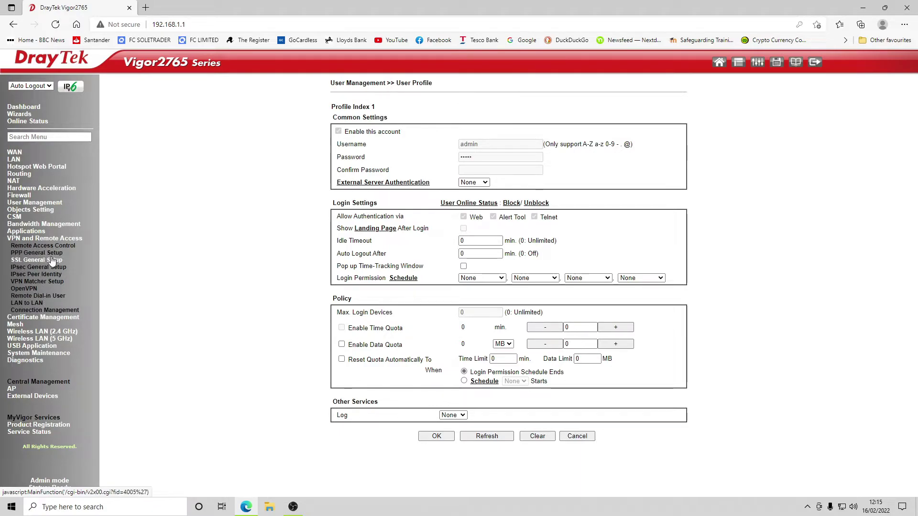
pyautogui.click(46, 318)
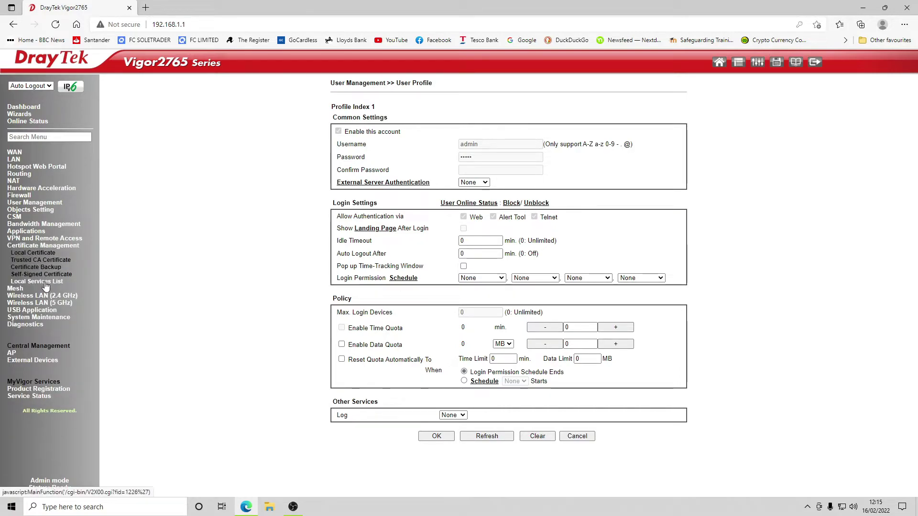
pyautogui.click(18, 289)
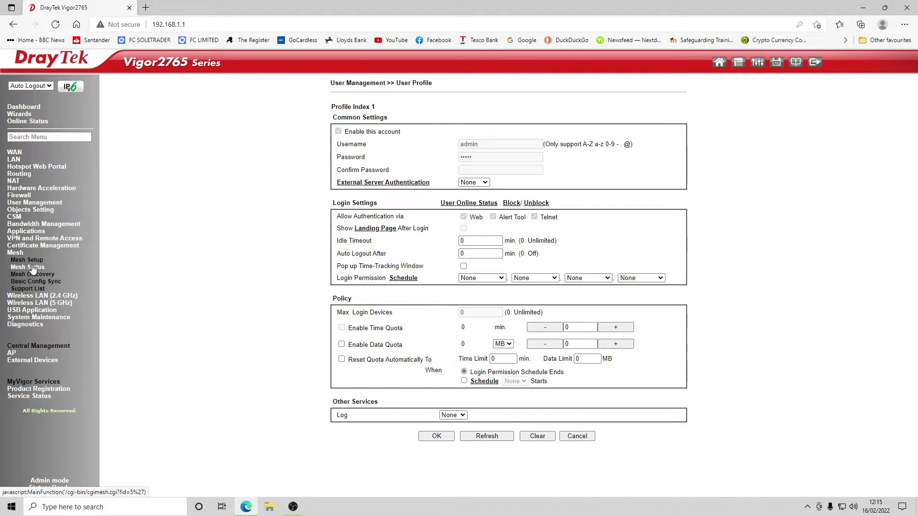
pyautogui.click(32, 296)
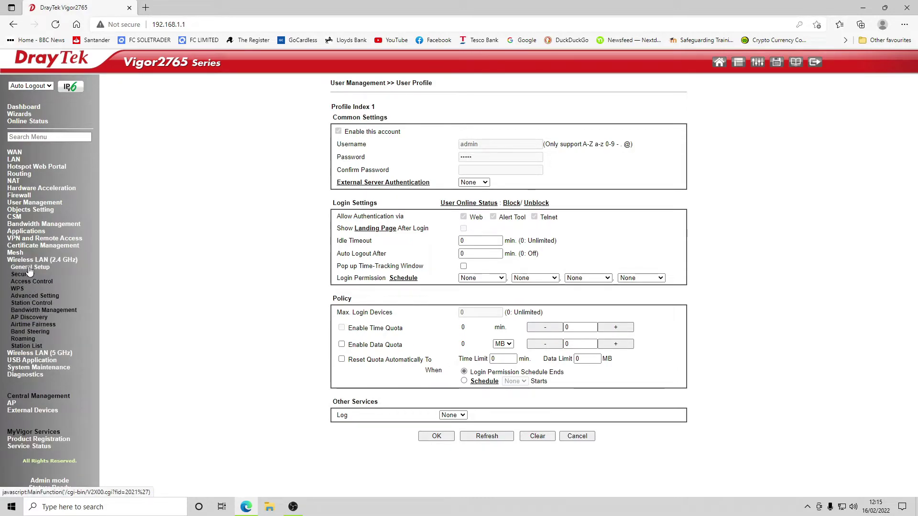
# View the 2.4 GHz wireless General Setup, then confirm firmware 4.4.0_BT on the Firmware Upgrade page
pyautogui.click(32, 268)
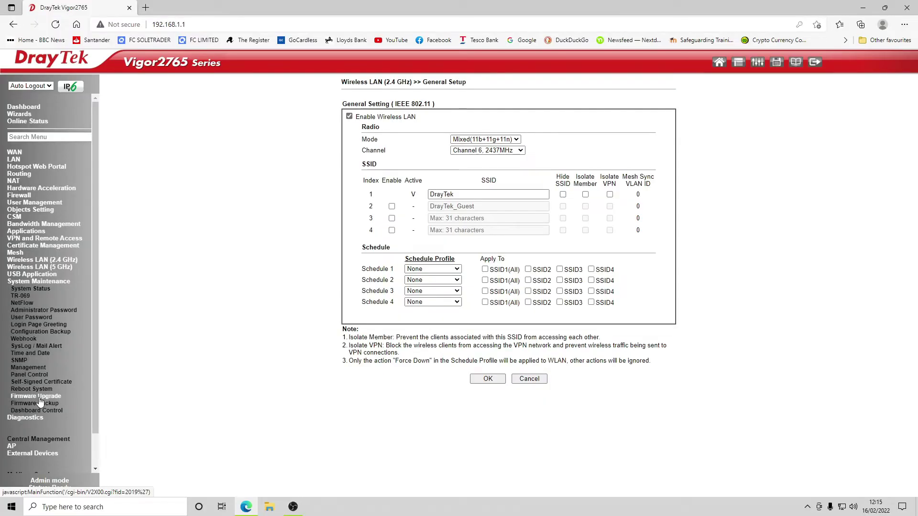
pyautogui.click(39, 397)
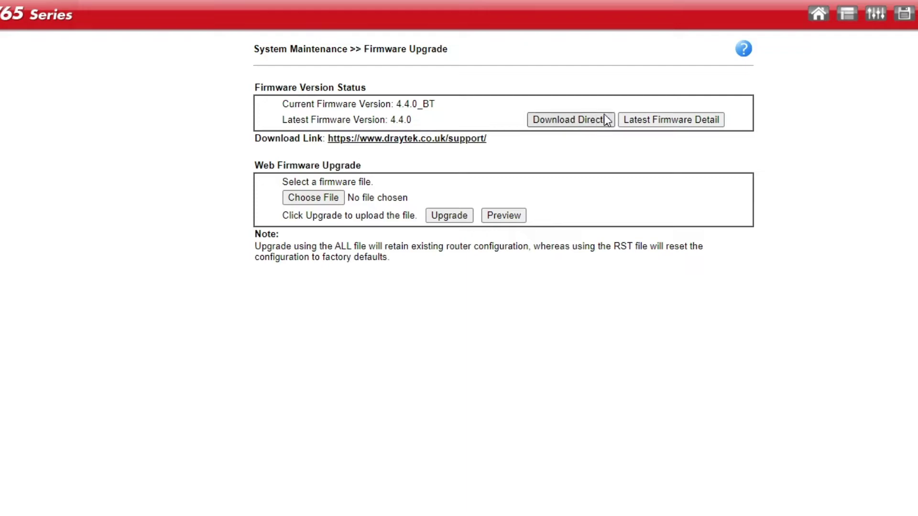
# Inspect the latest firmware details, close the popup, and go to the Time and Date settings
pyautogui.click(649, 119)
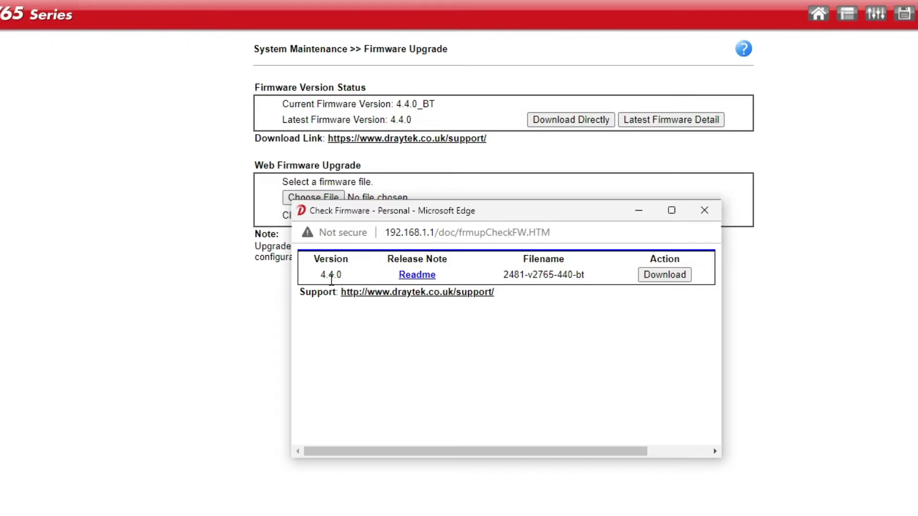
pyautogui.click(704, 210)
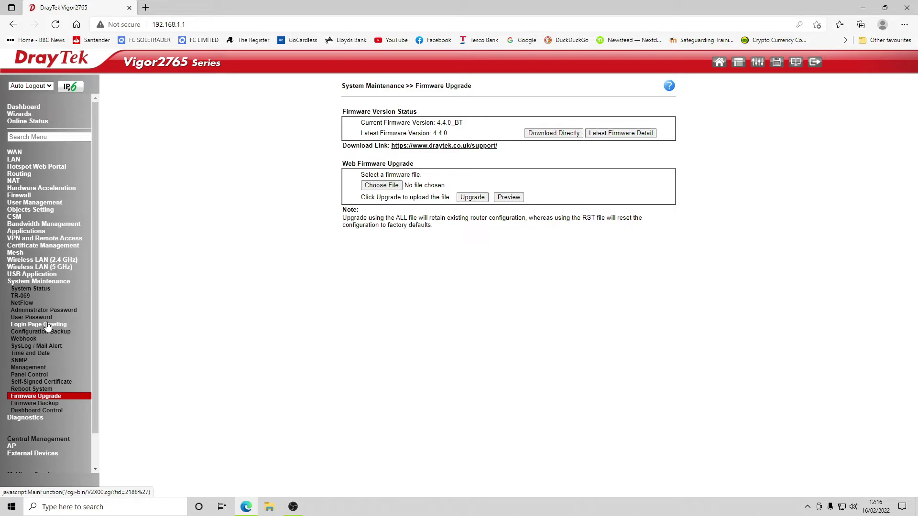
pyautogui.click(39, 354)
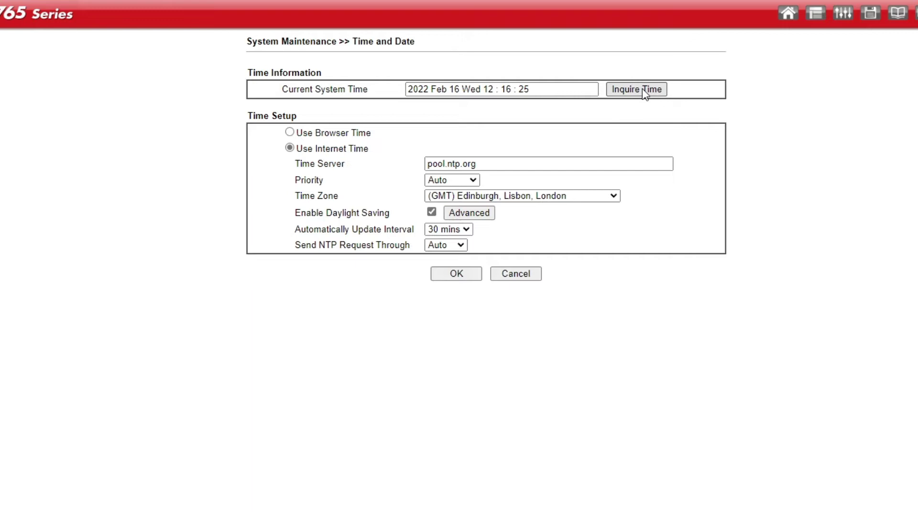
# Refresh the system time and change the time server to uk.pool.ntp.org, then save
pyautogui.click(642, 90)
pyautogui.click(430, 162)
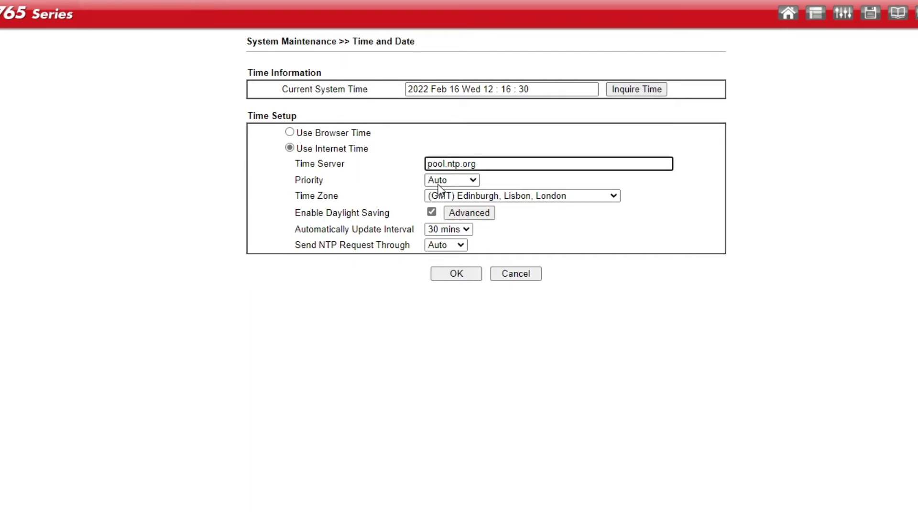
pyautogui.write('uk.')
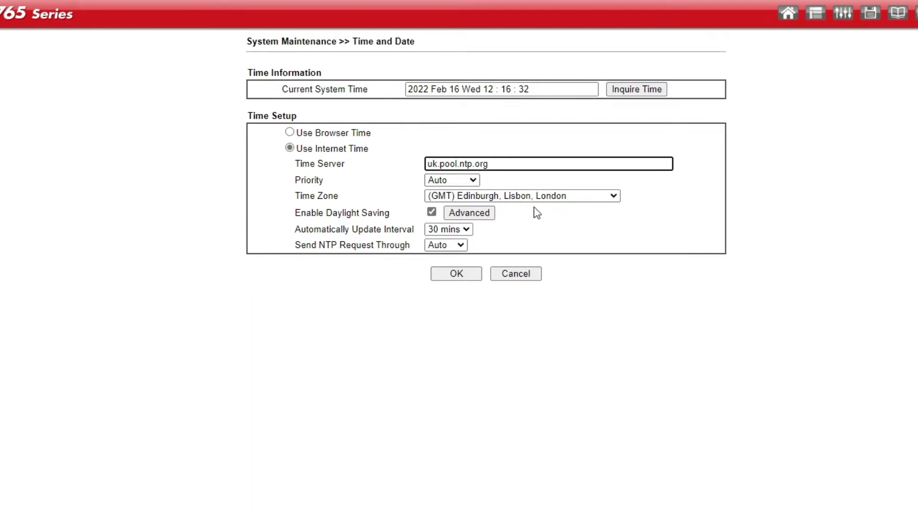
pyautogui.click(457, 275)
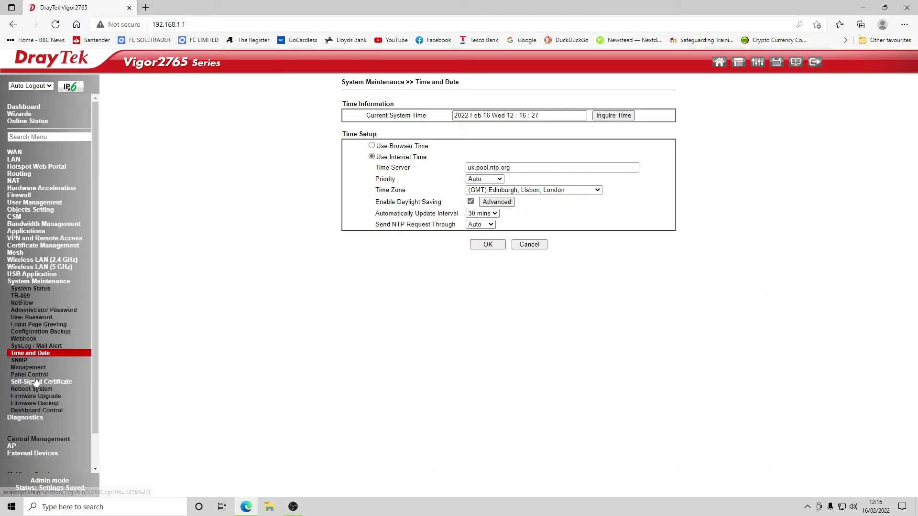
# On the Management page, disable TLS 1.0 and TLS 1.1, enable AP Management, and save
pyautogui.click(34, 369)
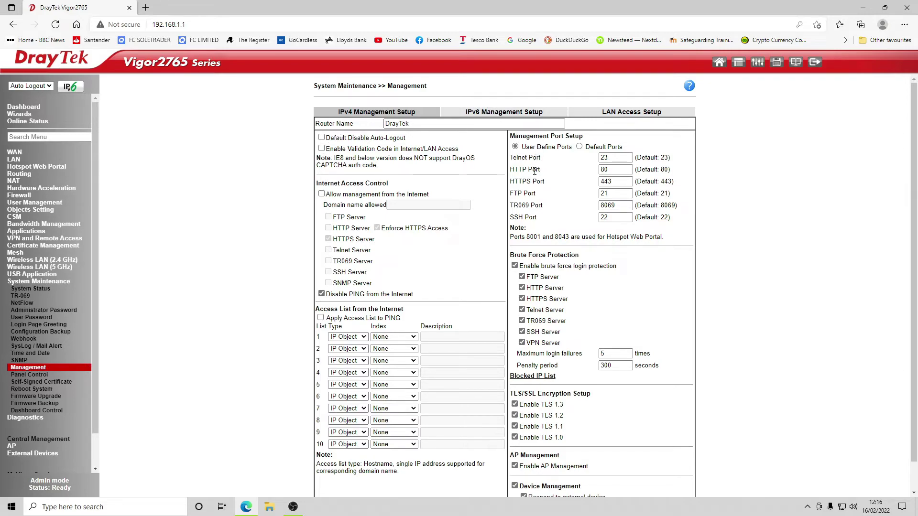
pyautogui.scroll(-1, 543, 314)
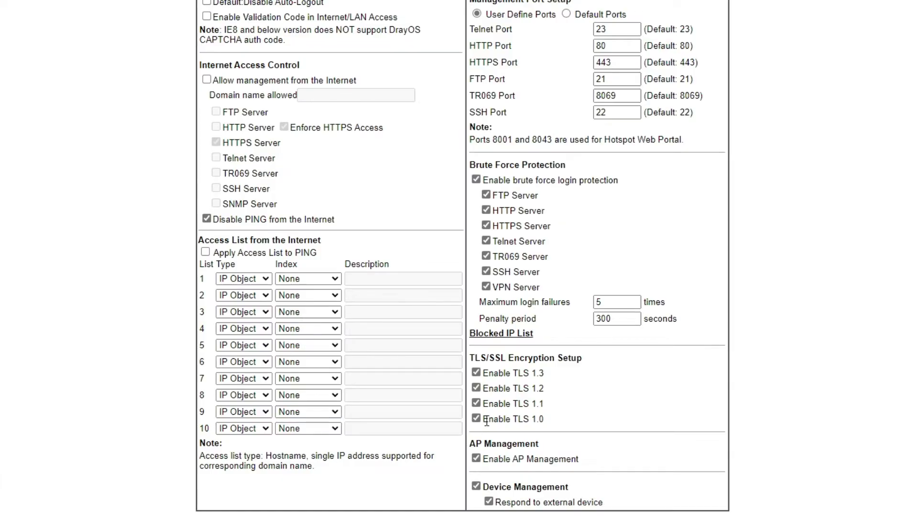
pyautogui.click(476, 418)
pyautogui.click(476, 404)
pyautogui.click(477, 460)
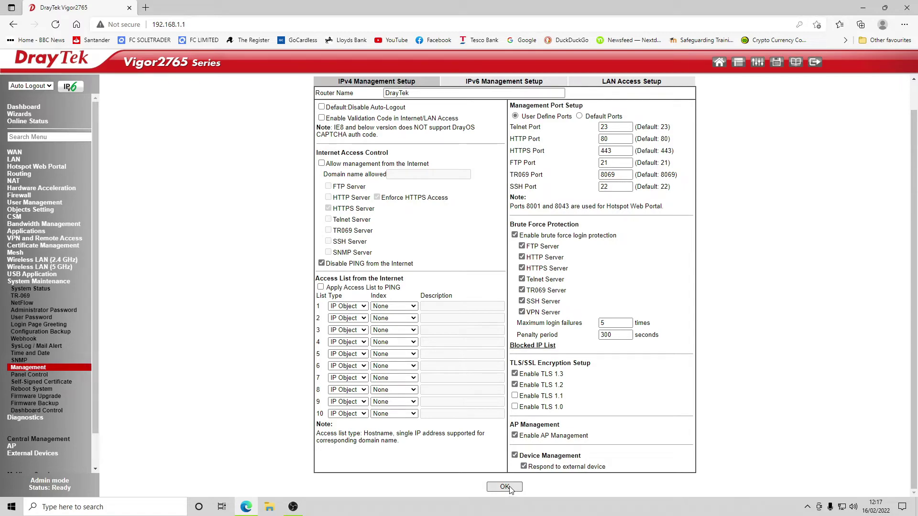
pyautogui.click(505, 487)
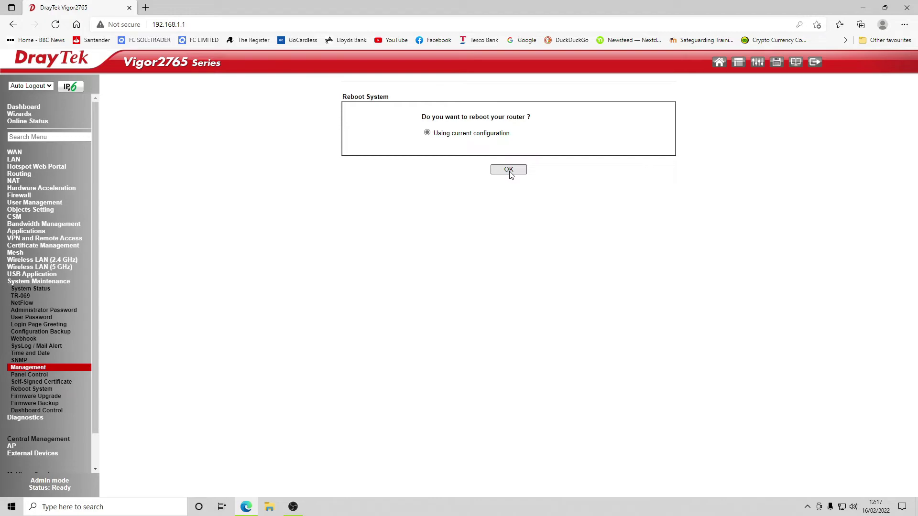
# Reboot with the current configuration, dismiss the default-password warning, and expand System Maintenance
pyautogui.click(510, 170)
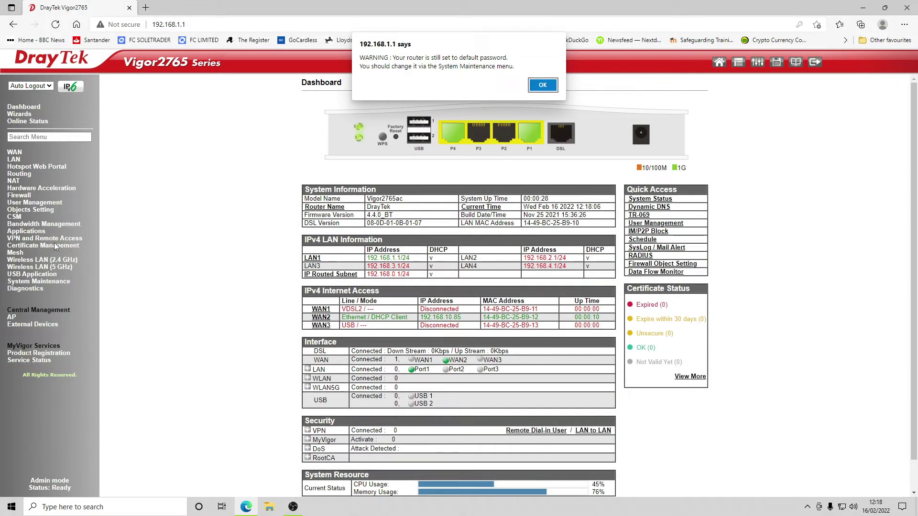
pyautogui.press('Return')
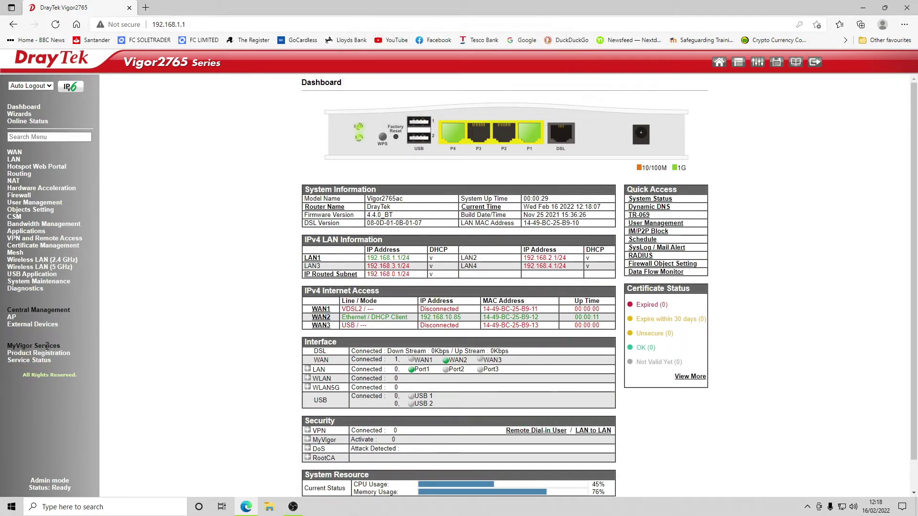
pyautogui.click(42, 282)
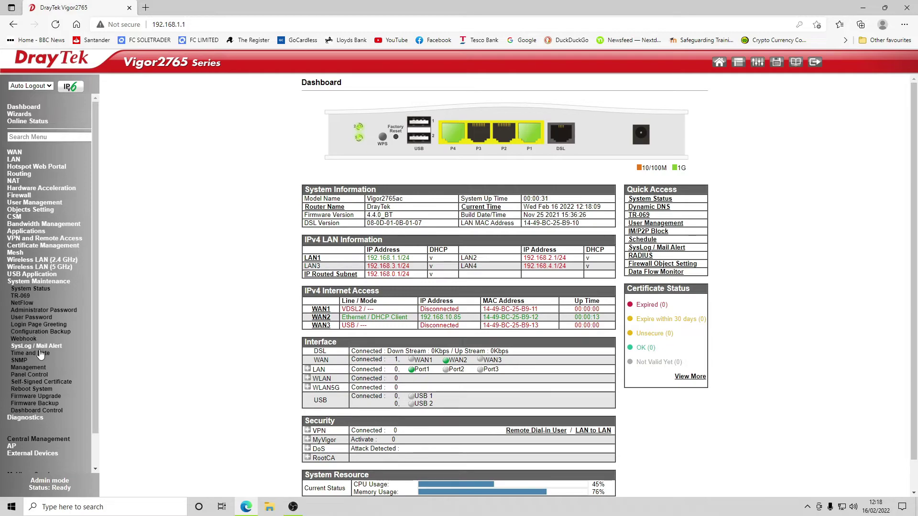
# In LAN Access Setup, enforce HTTPS management access and turn off FTP and Telnet Server access
pyautogui.click(28, 368)
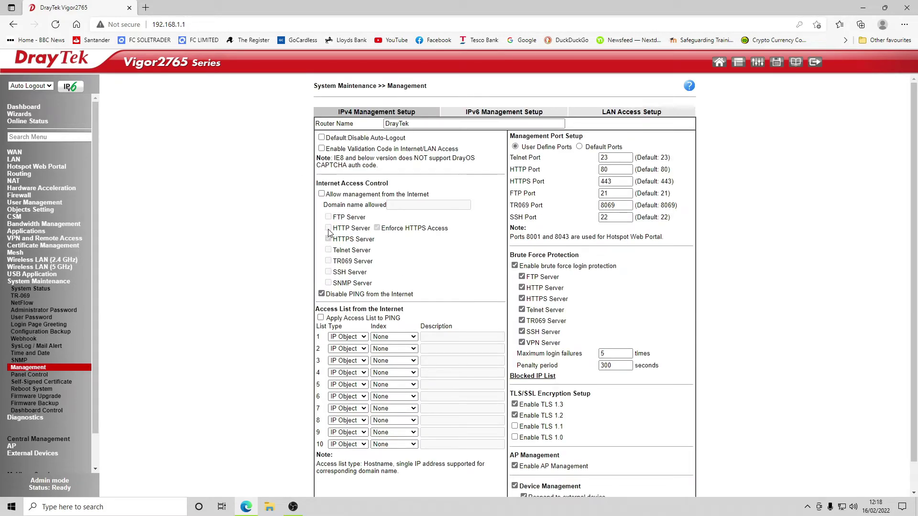
pyautogui.scroll(-1, 335, 240)
pyautogui.click(610, 83)
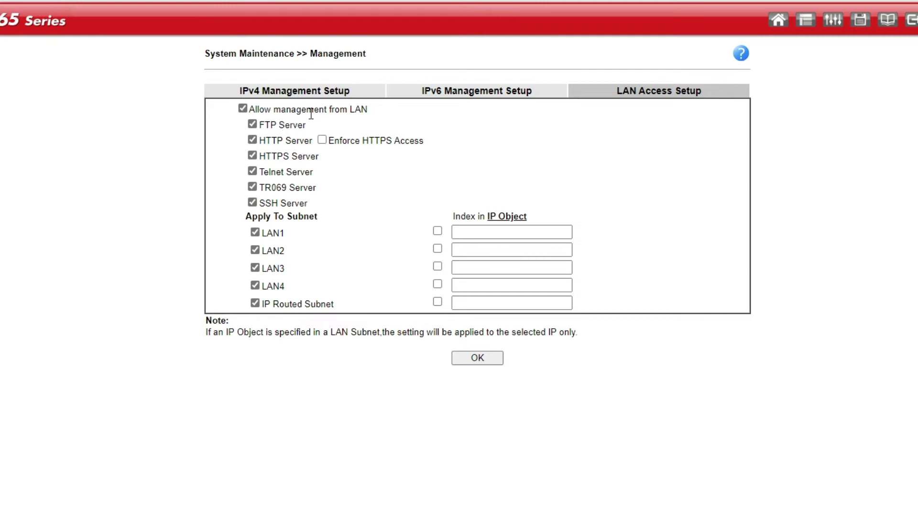
pyautogui.click(322, 140)
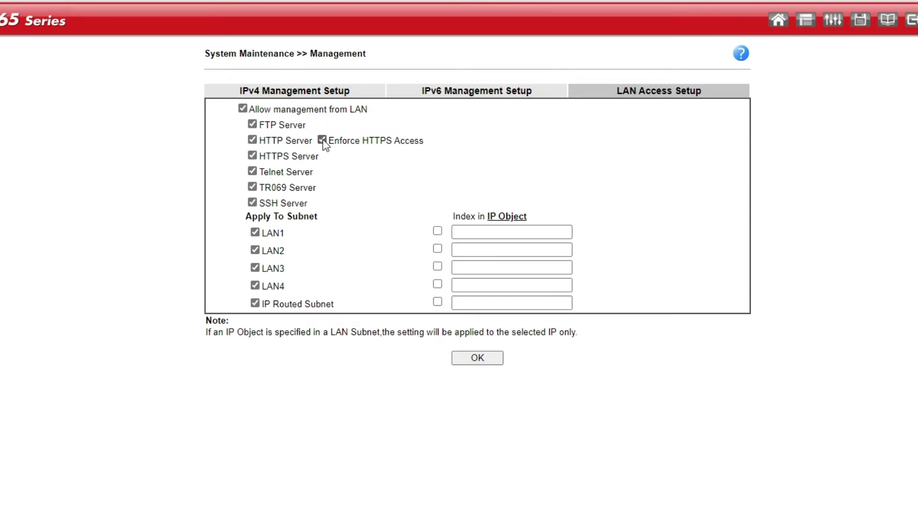
pyautogui.click(252, 124)
pyautogui.click(252, 170)
# Review the IPv6 and IPv4 management tabs, then save the LAN access settings
pyautogui.click(545, 93)
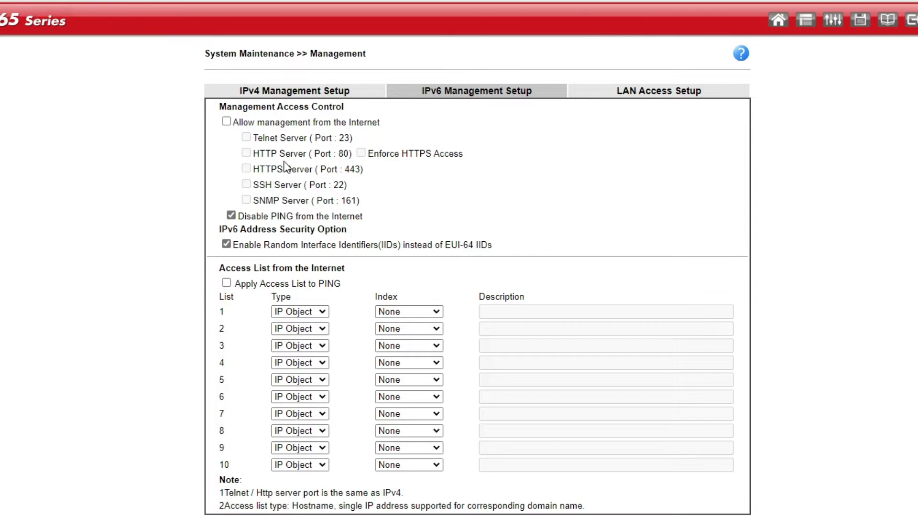
pyautogui.click(334, 94)
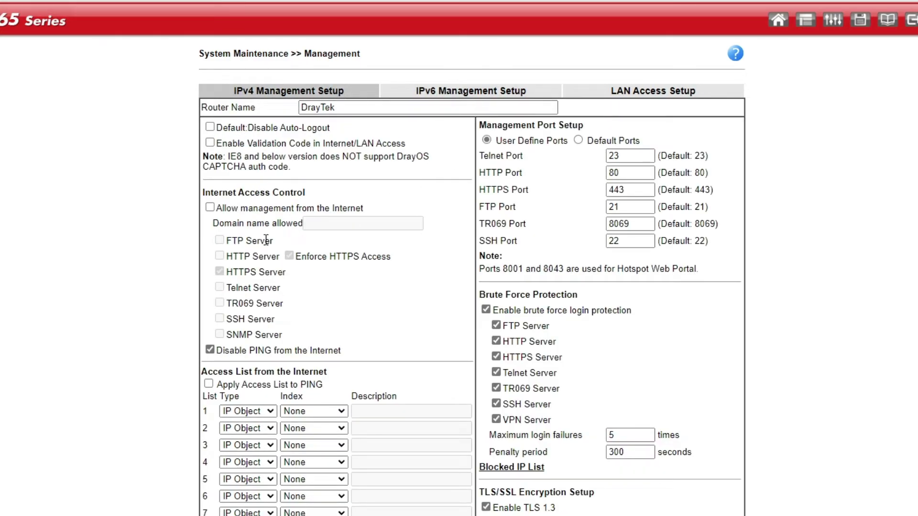
pyautogui.click(650, 96)
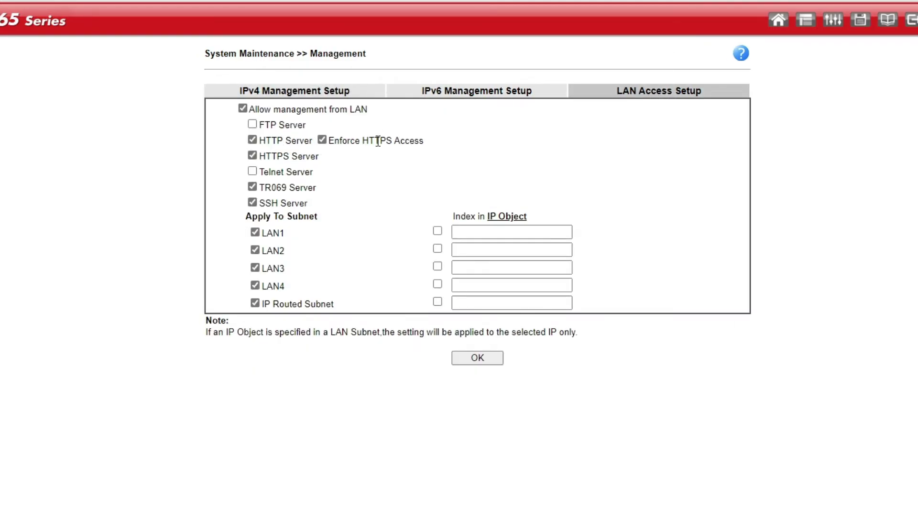
pyautogui.click(478, 357)
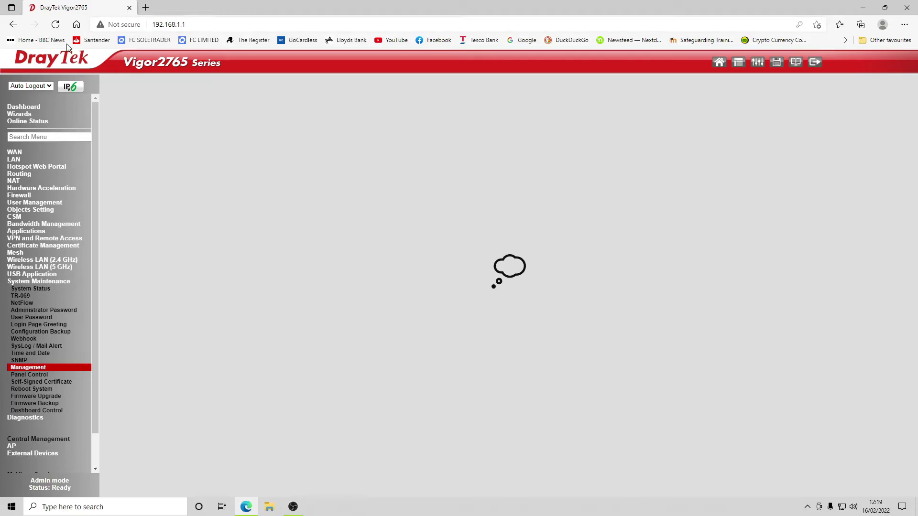
# Reload 192.168.1.1 and proceed past the certificate warning to the HTTPS dashboard, then expand System Maintenance
pyautogui.click(196, 24)
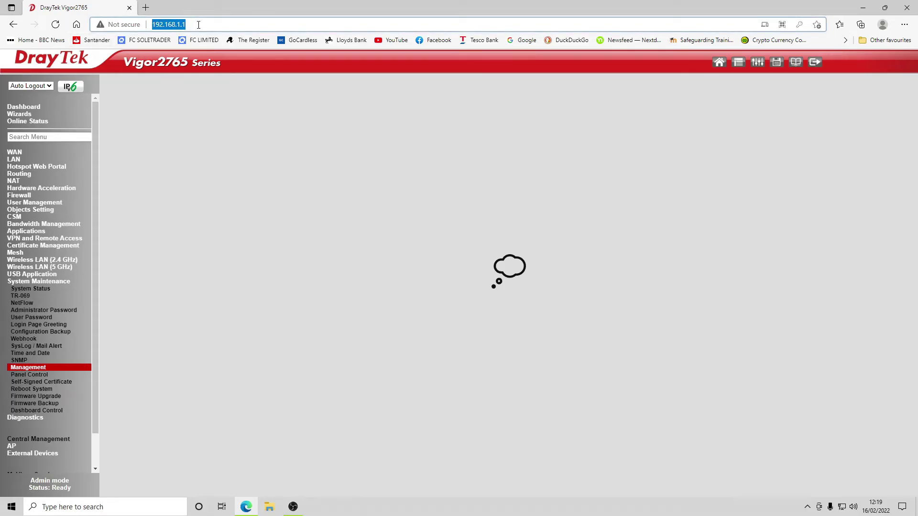
pyautogui.press('Return')
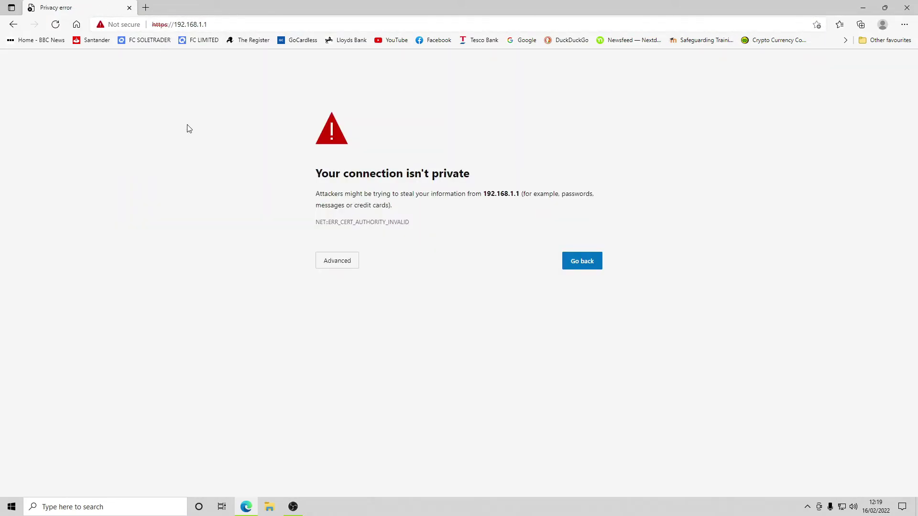
pyautogui.click(342, 260)
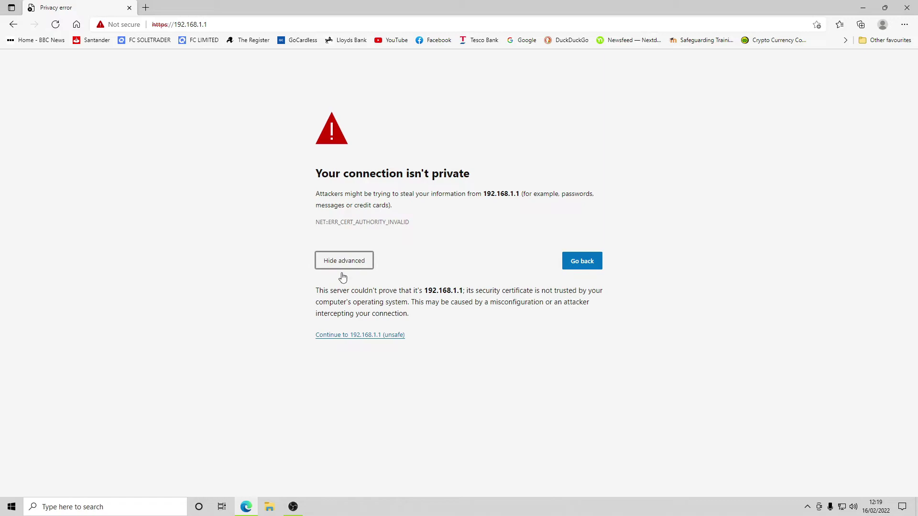
pyautogui.click(345, 339)
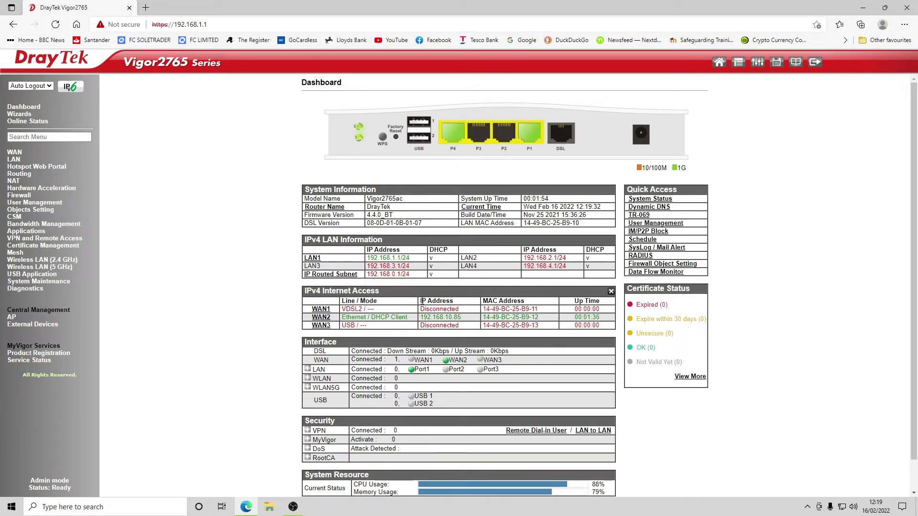
pyautogui.click(47, 282)
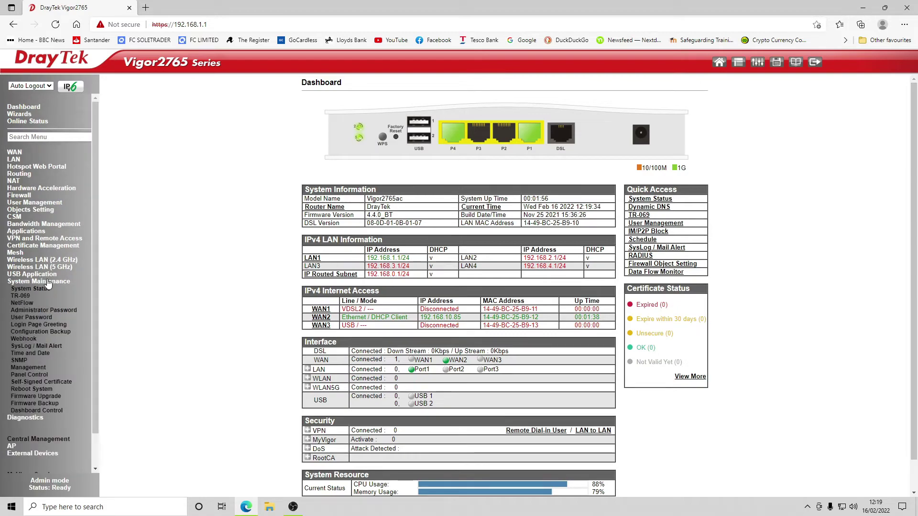
# Replace the old administrator password with a new, confirmed password and save the change
pyautogui.click(46, 311)
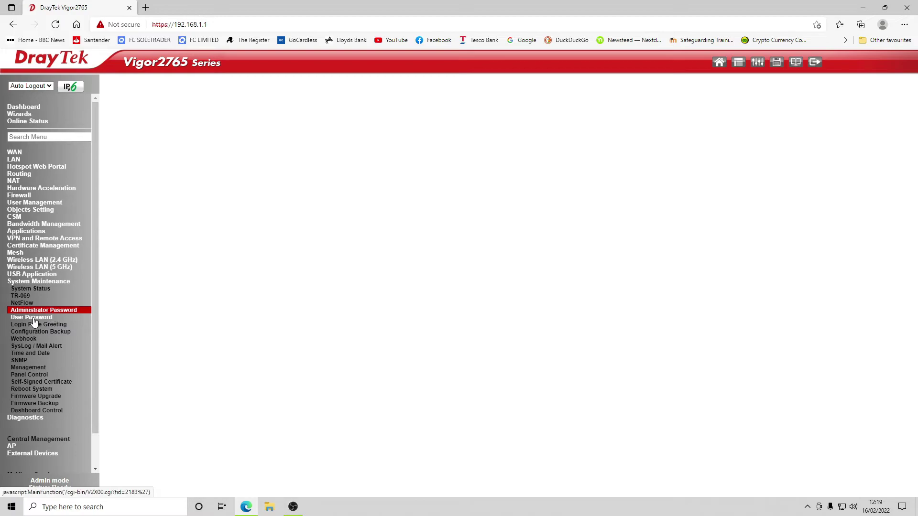
pyautogui.click(463, 121)
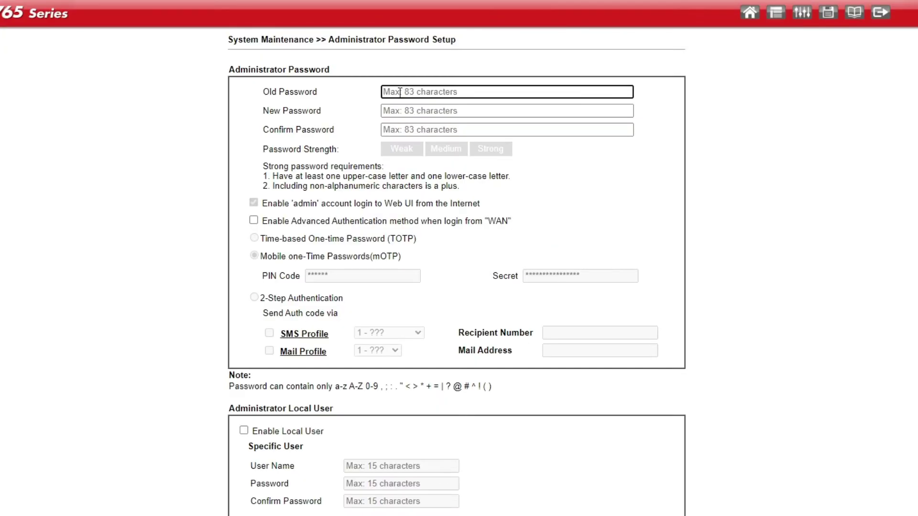
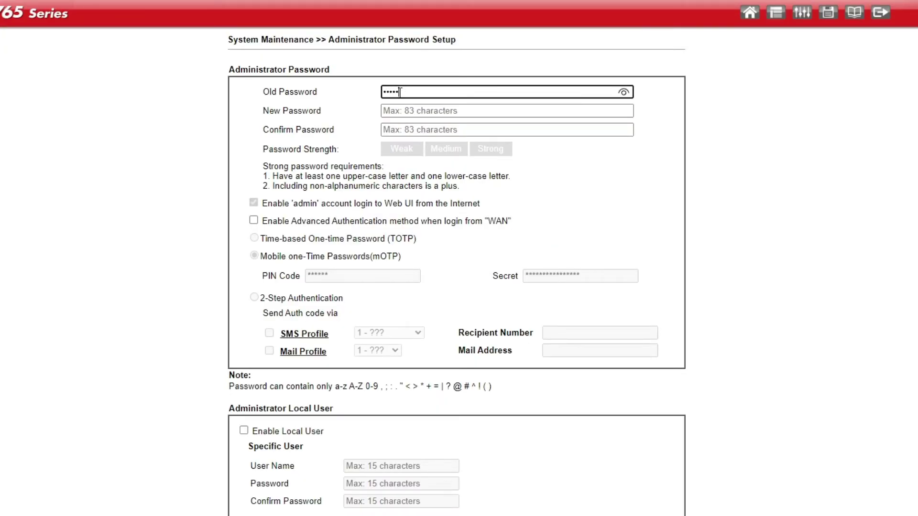
pyautogui.press('Tab')
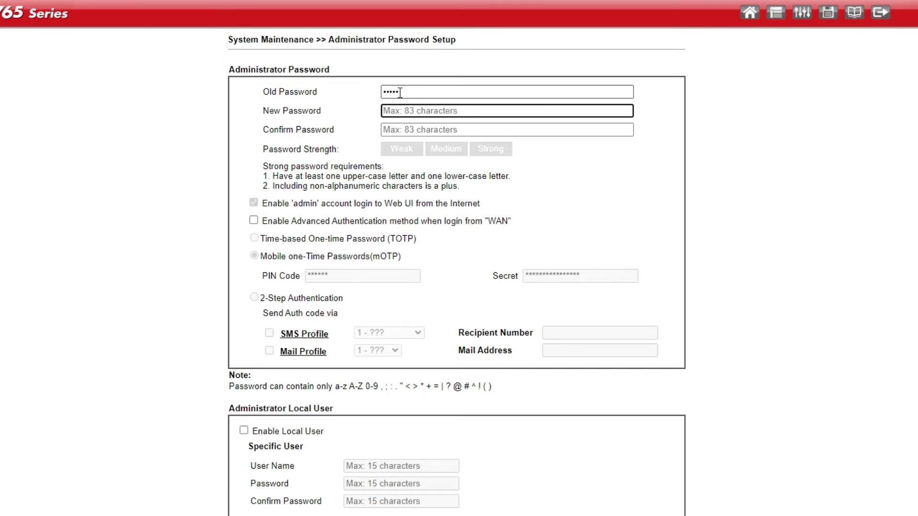
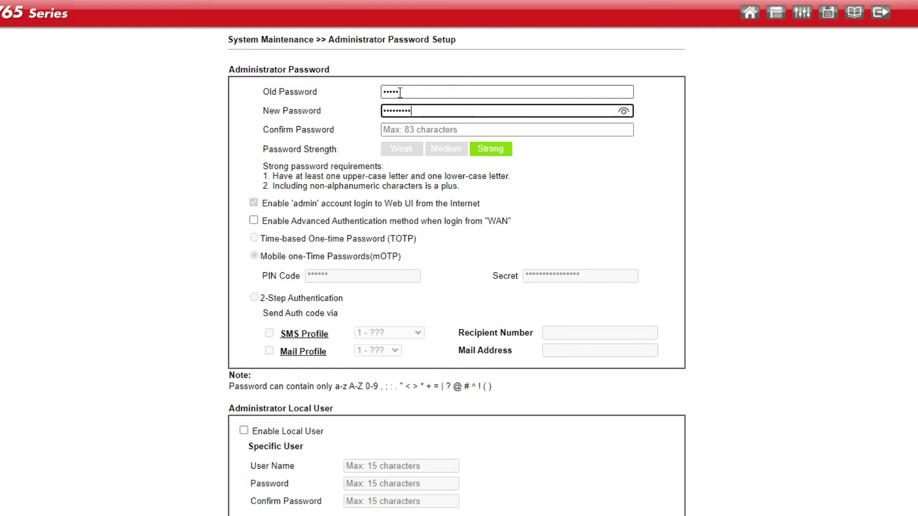
pyautogui.press('Tab')
pyautogui.write('•••••••')
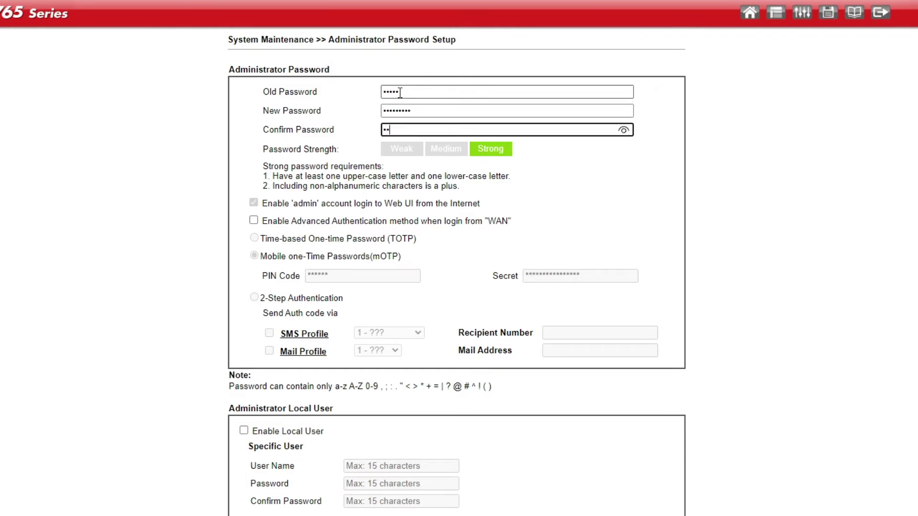
pyautogui.write('•')
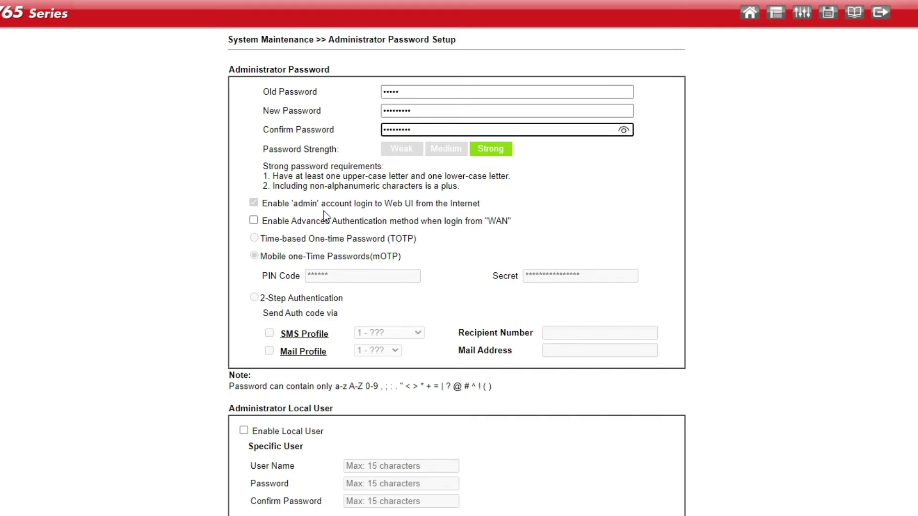
pyautogui.scroll(-3, 301, 217)
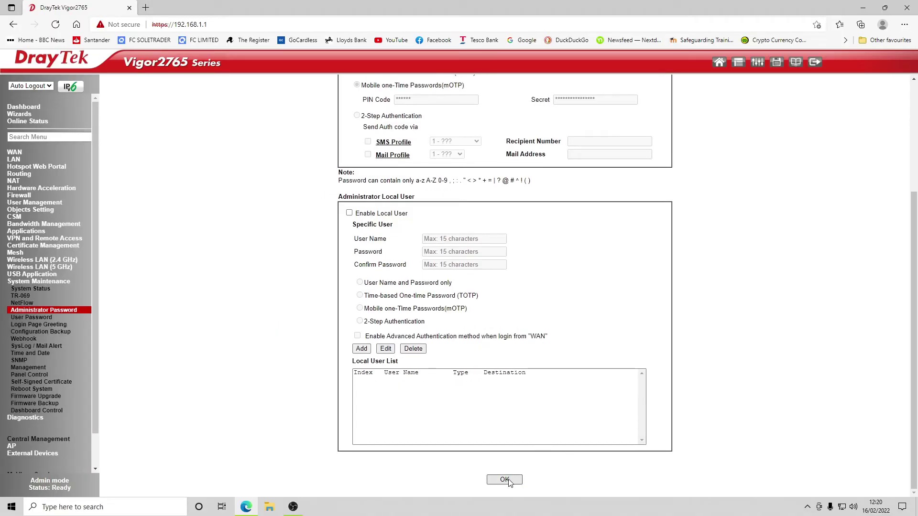
pyautogui.click(509, 481)
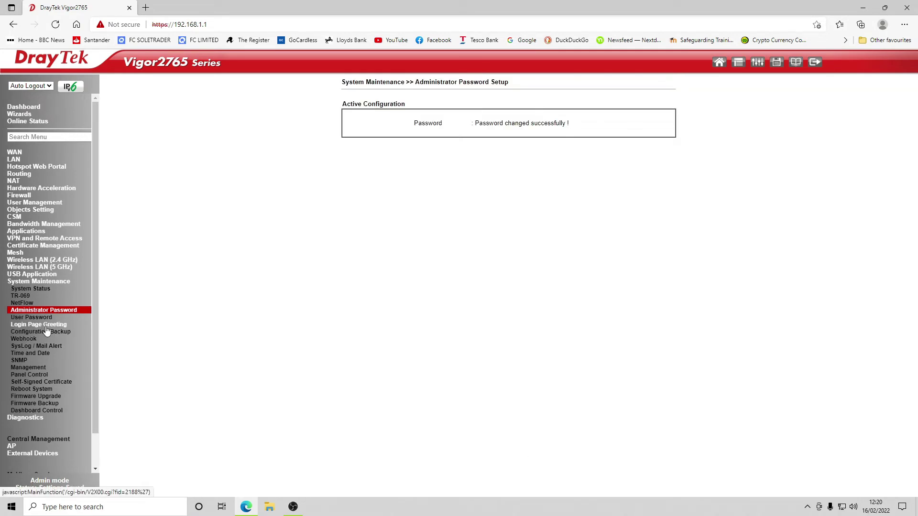
pyautogui.click(28, 368)
pyautogui.click(42, 375)
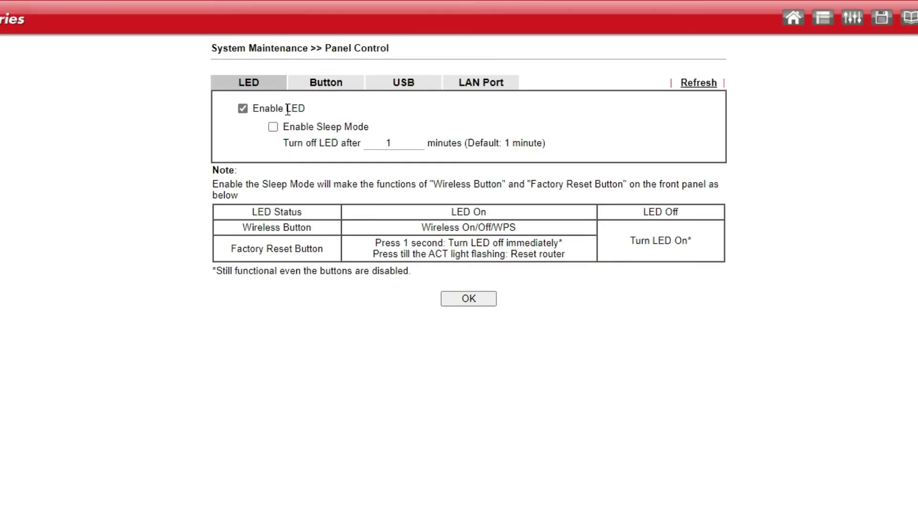
# Disable the Factory Reset and Wireless front-panel buttons, confirming each change
pyautogui.doubleClick(316, 84)
pyautogui.click(293, 115)
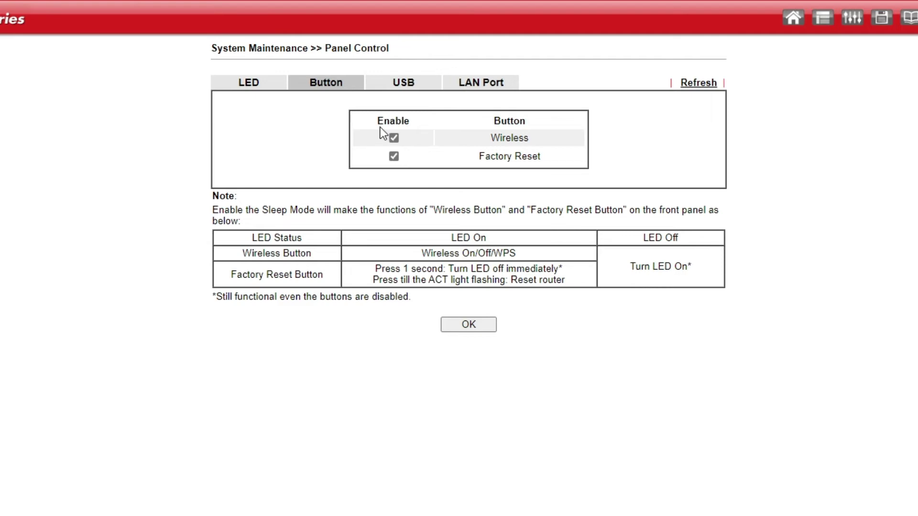
pyautogui.click(394, 156)
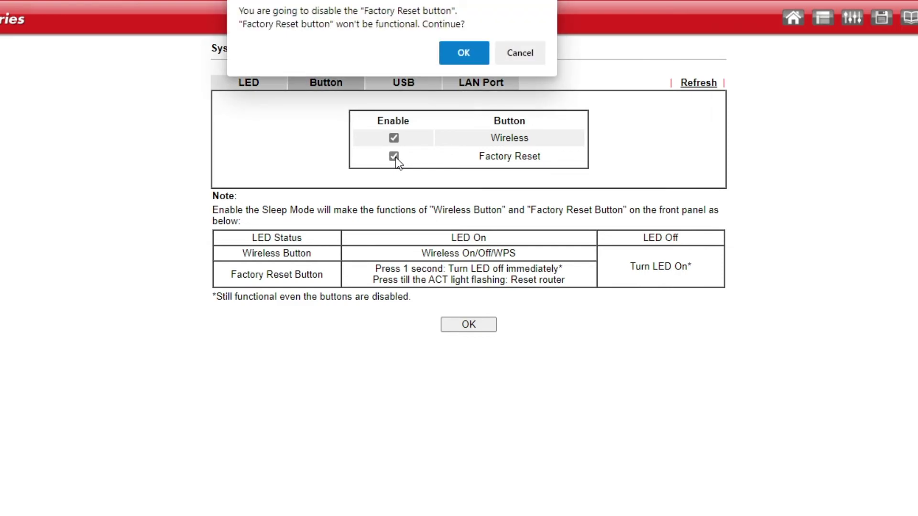
pyautogui.click(466, 52)
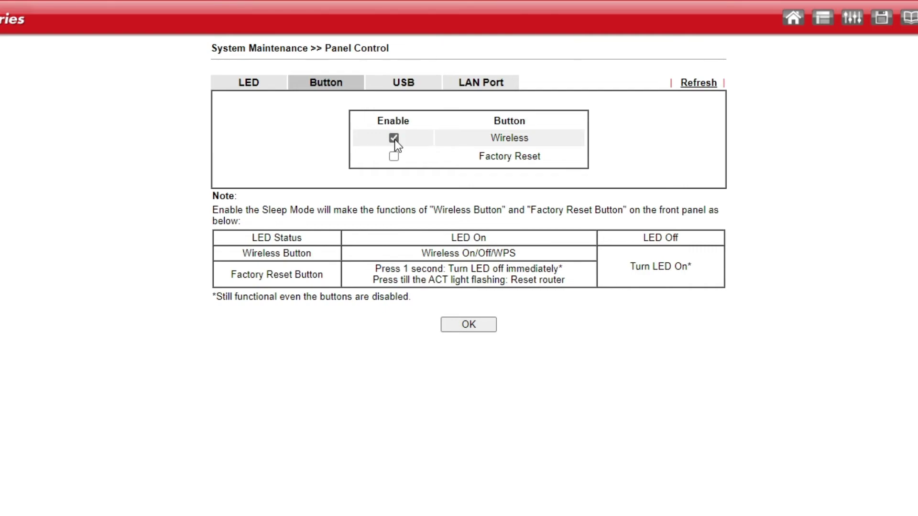
pyautogui.click(394, 139)
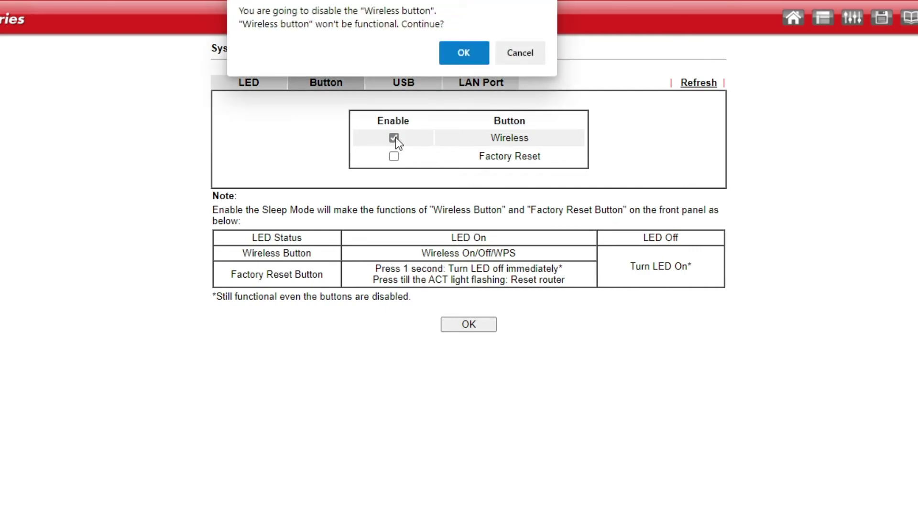
pyautogui.click(462, 53)
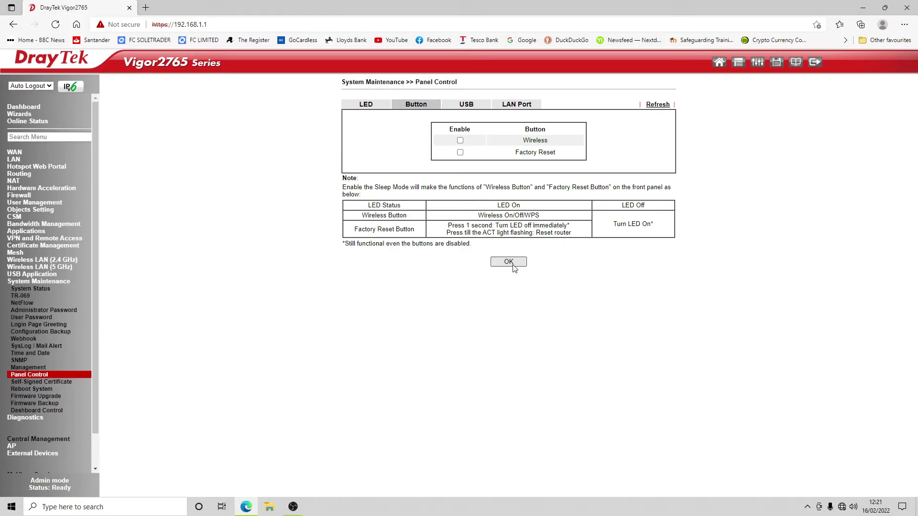
# Disable USB Port 1 and Port 2 on the Panel Control USB tab, confirming each
pyautogui.click(372, 111)
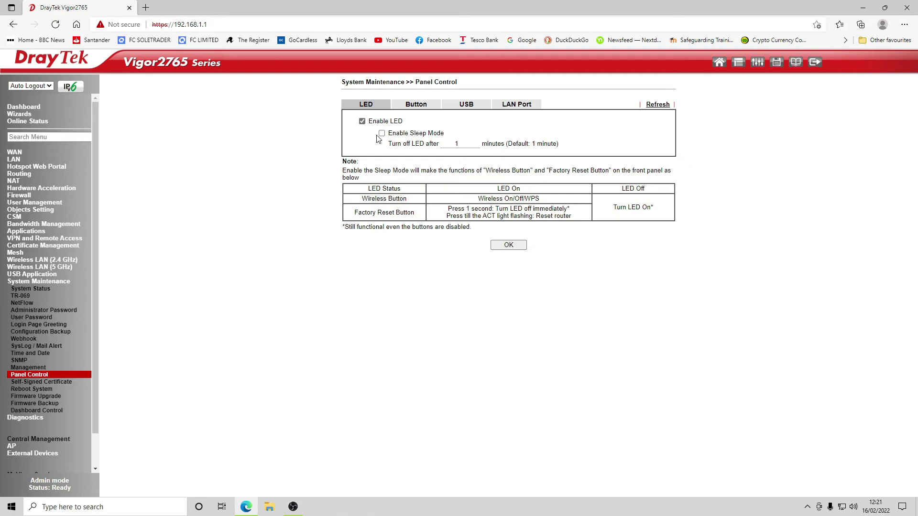
pyautogui.click(437, 110)
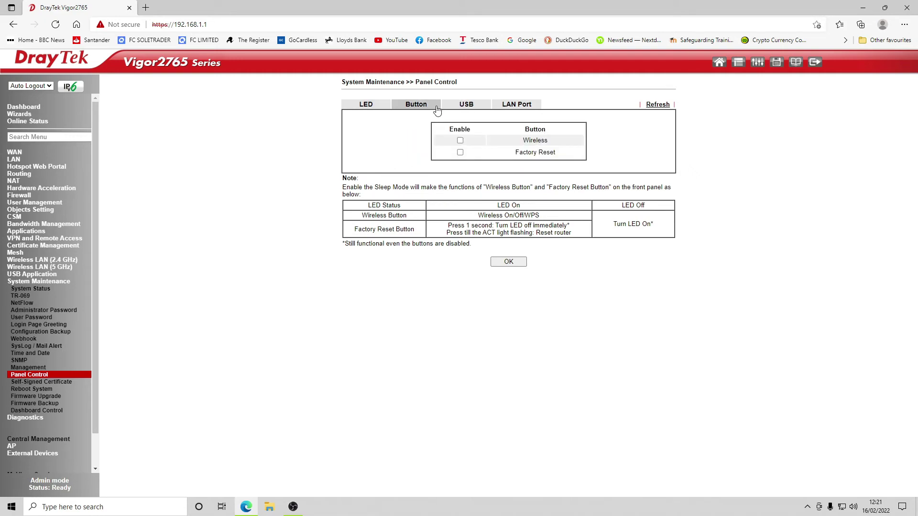
pyautogui.click(460, 108)
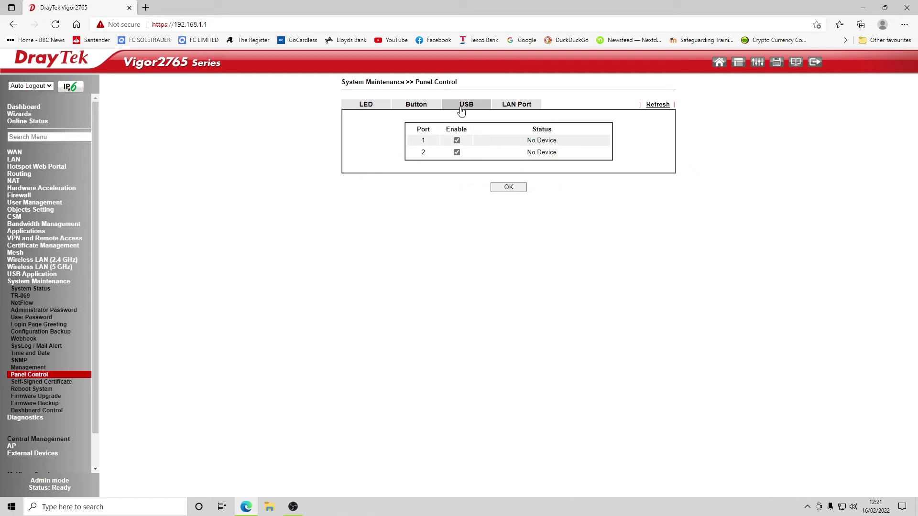
pyautogui.click(458, 140)
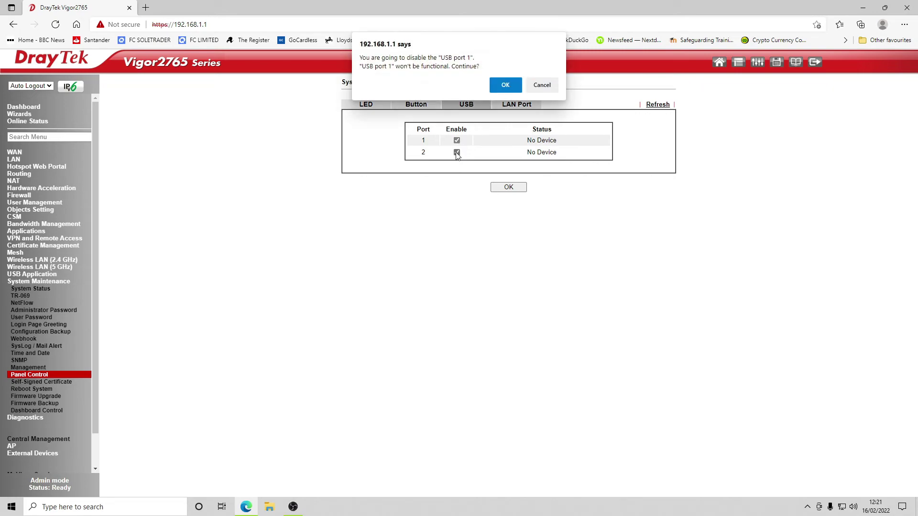
pyautogui.click(503, 89)
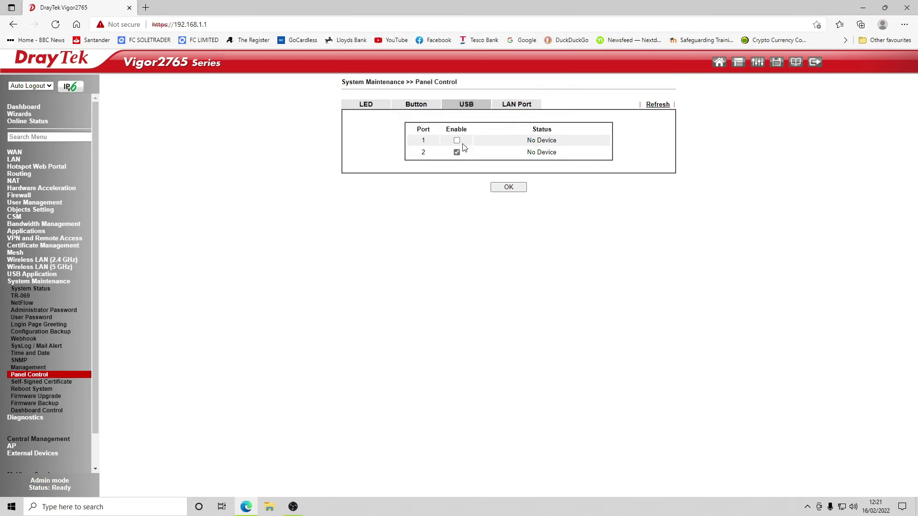
pyautogui.click(457, 152)
pyautogui.click(504, 85)
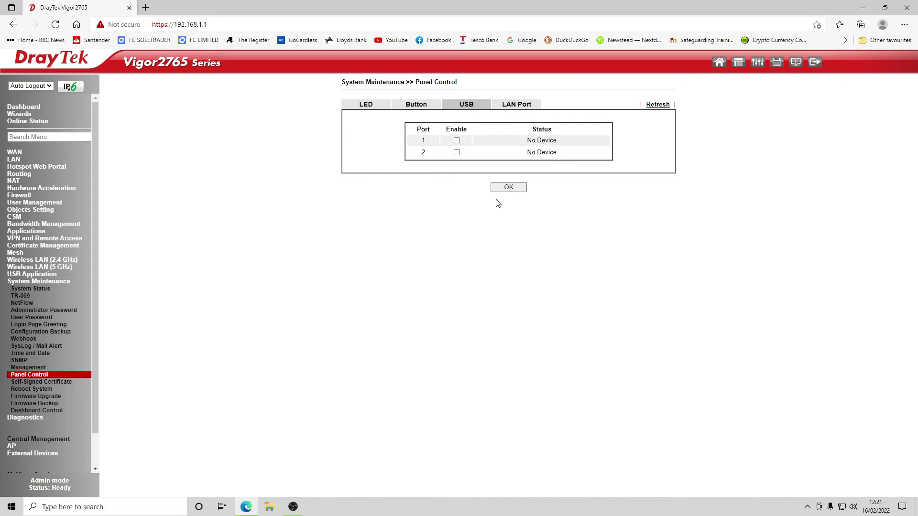
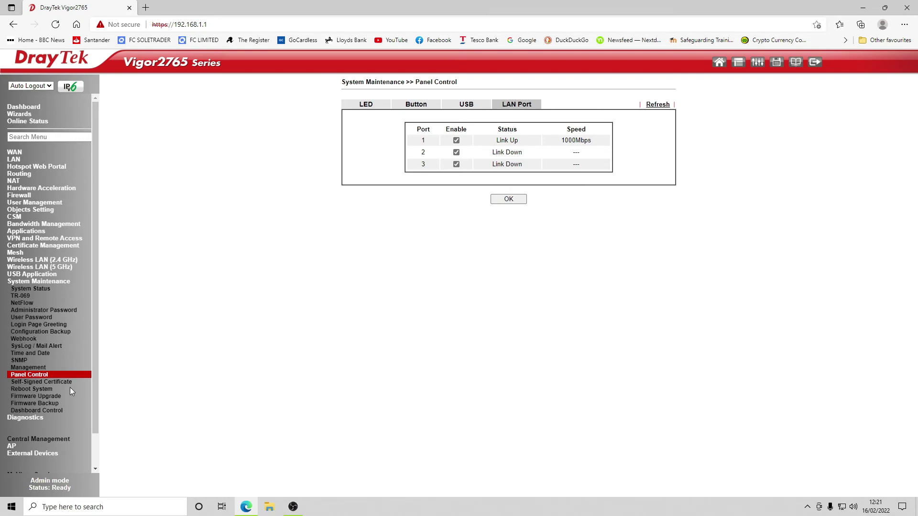
# Show System Status for the Vigor2765ac (firmware 4.4.0_BT) with its LAN, wireless and WAN details
pyautogui.moveTo(94, 401); pyautogui.dragTo(98, 437)
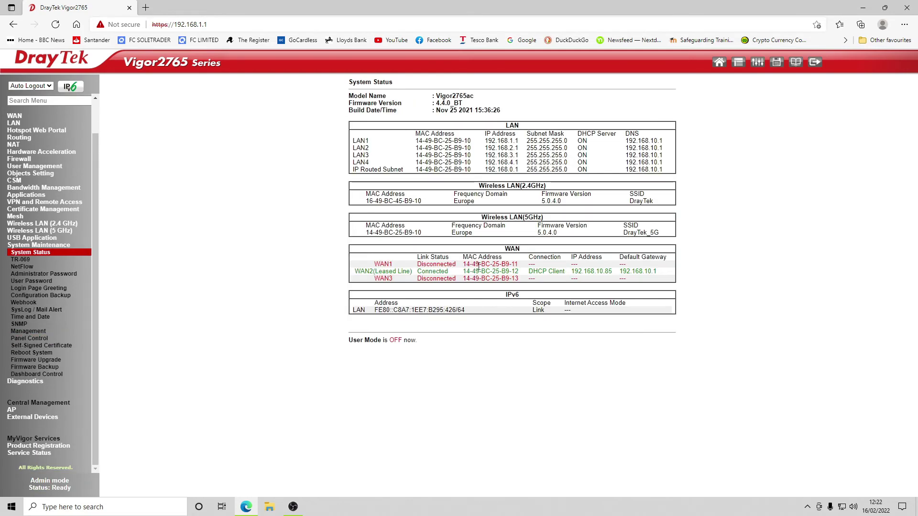